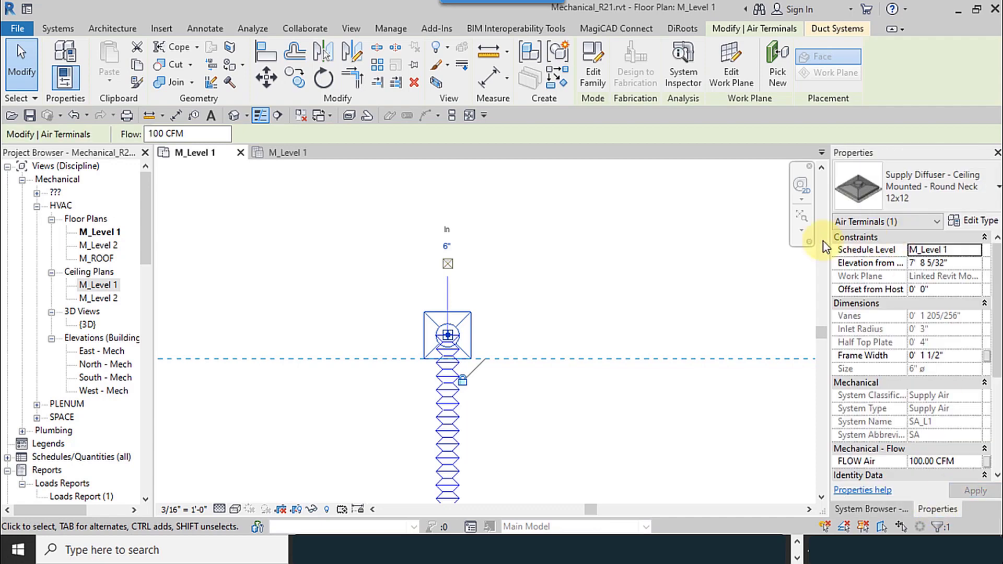
- Try to change the selected 12x12 round-neck supply diffuser to the 24x24 type in the floor plan
left_click(930, 185)
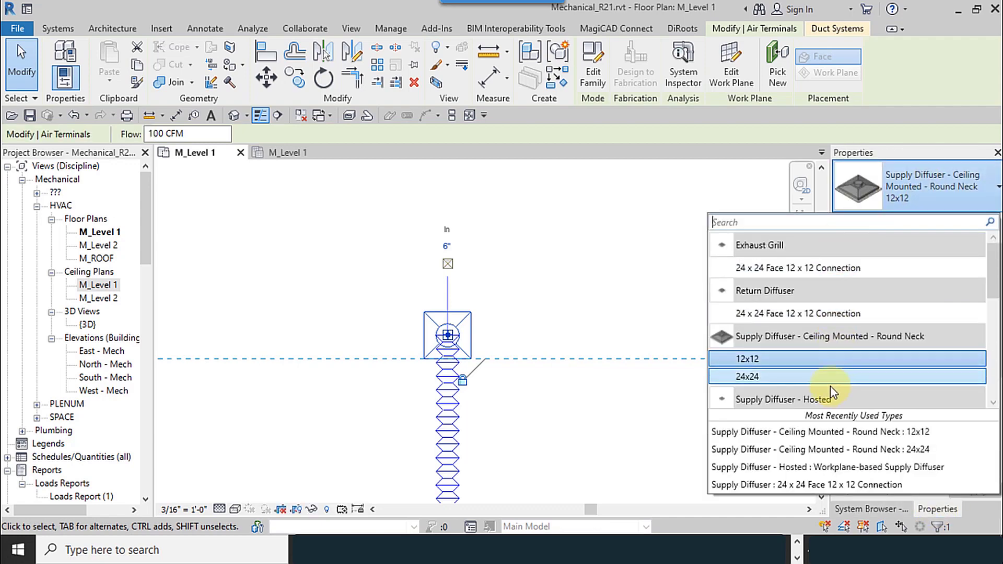
left_click(813, 377)
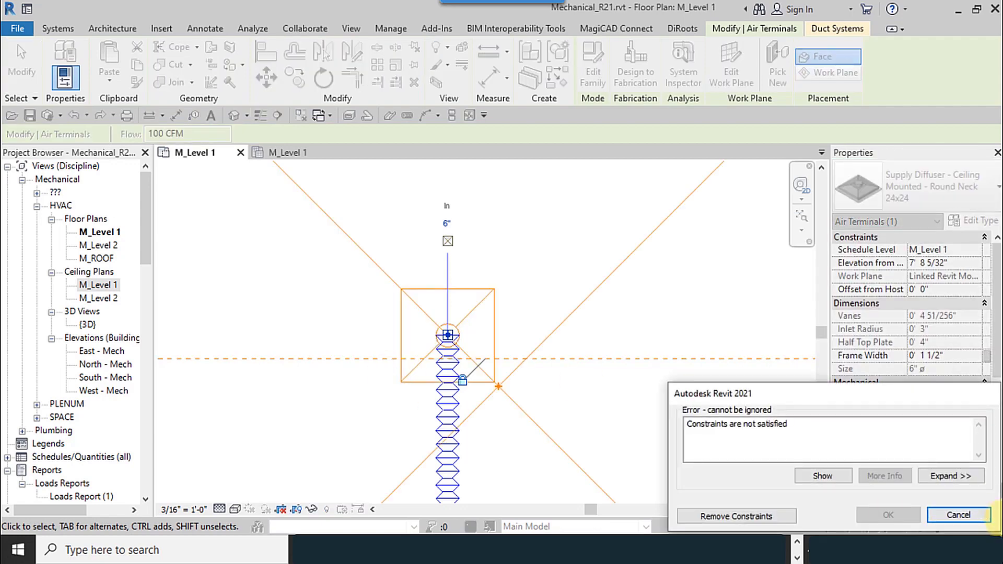
left_click(951, 514)
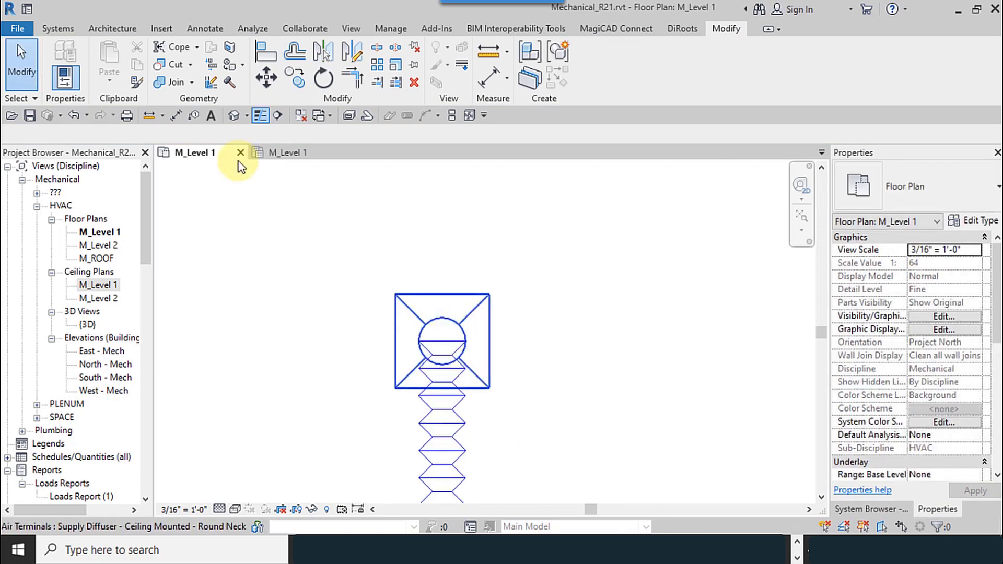
- In the default 3D view, detach the flex duct's end from the 12x12 supply diffuser
left_click(233, 115)
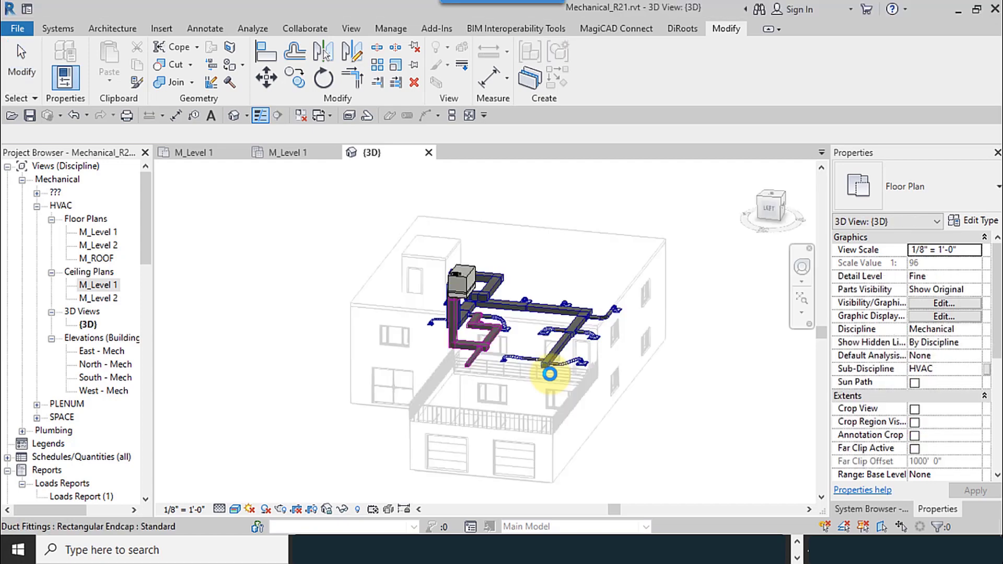
scroll(496, 374, "up", 5)
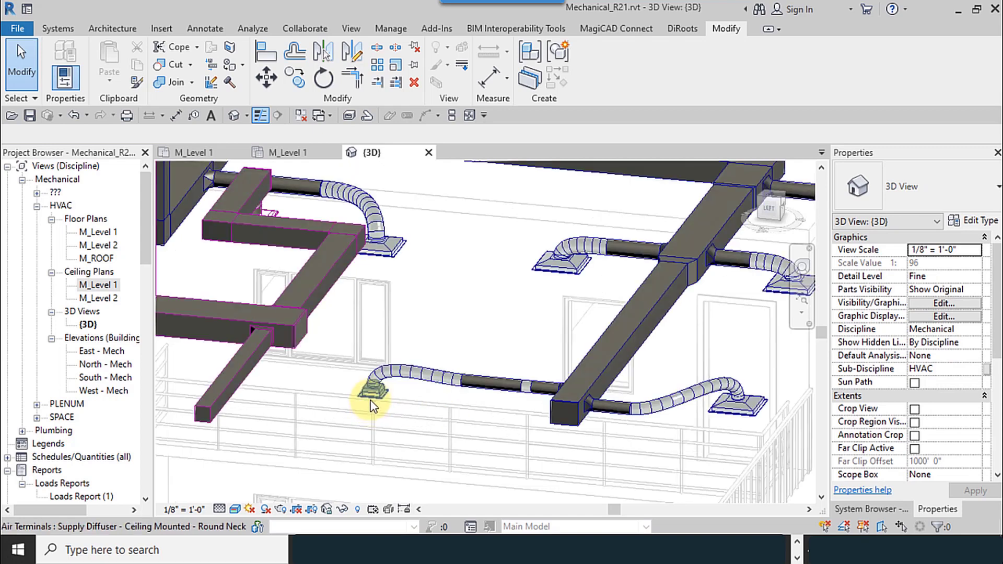
left_click(371, 395)
scroll(418, 410, "up", 5)
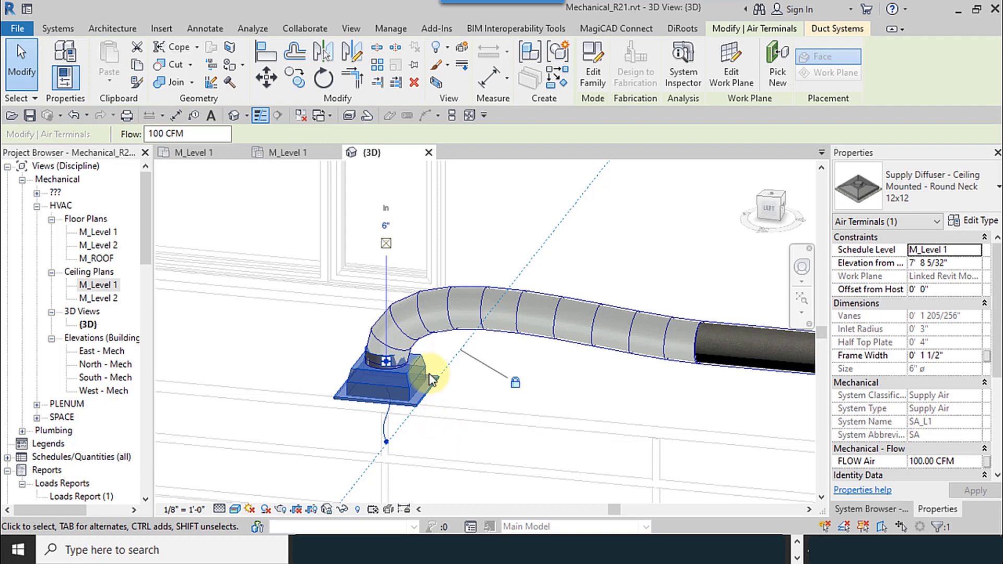
left_click(382, 368)
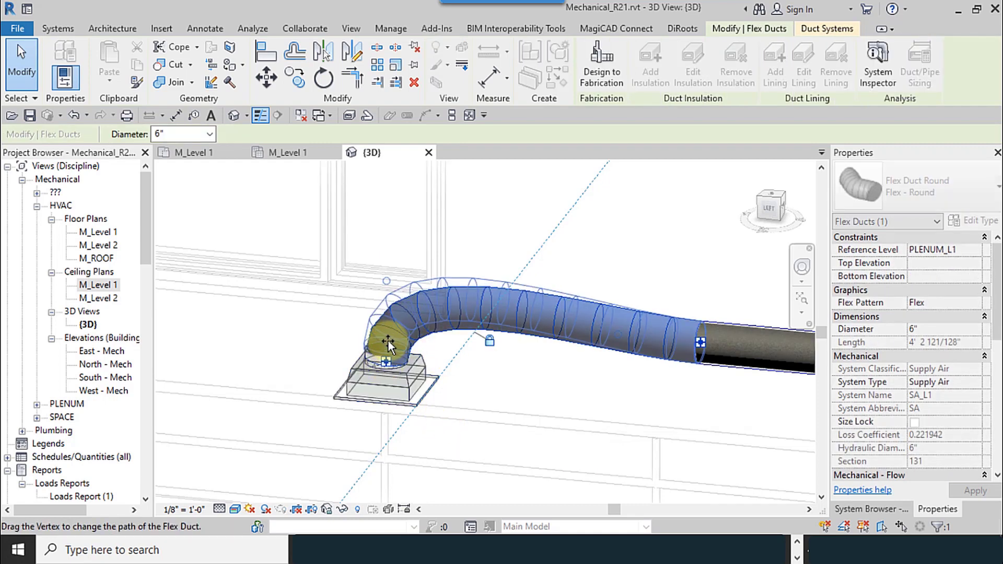
left_click_drag(386, 361, 399, 398)
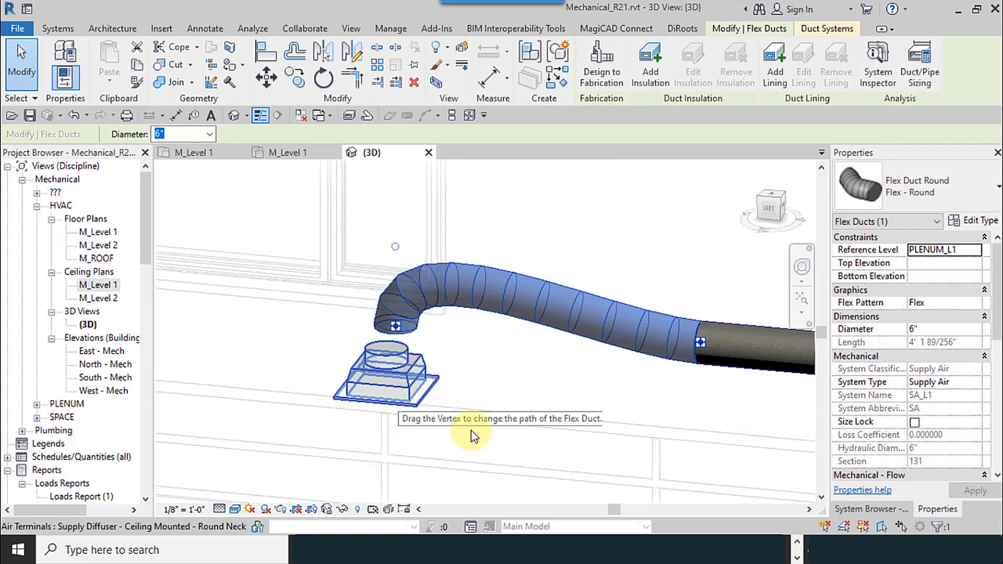
- Change the detached supply diffuser's type to 24x24 and remove the conflicting constraints
left_click(925, 196)
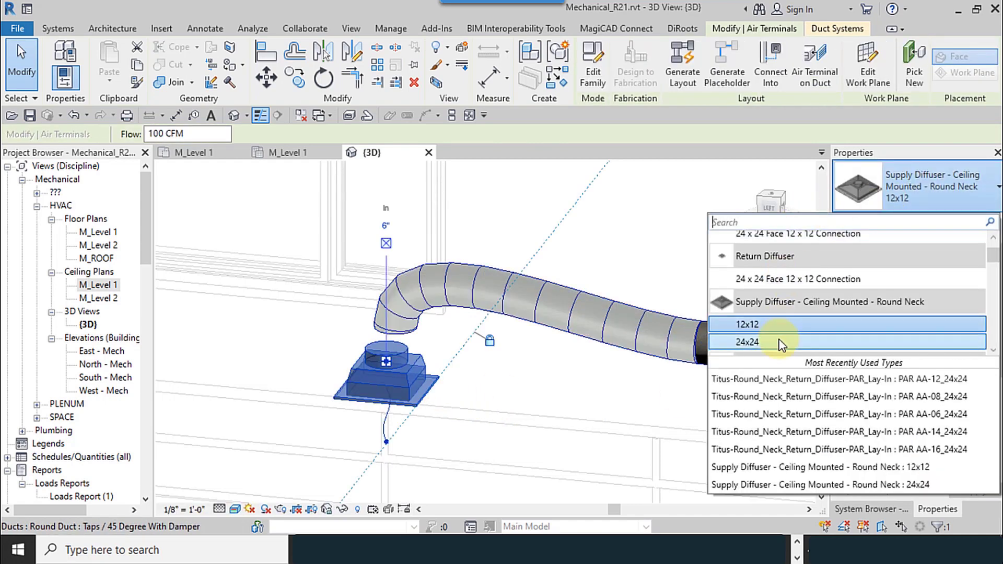
left_click(780, 340)
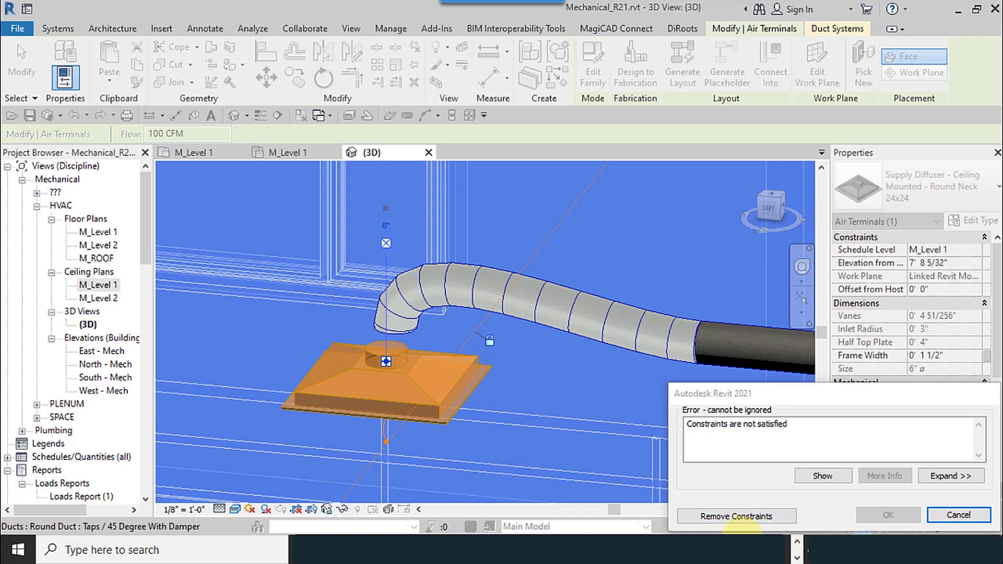
left_click(754, 516)
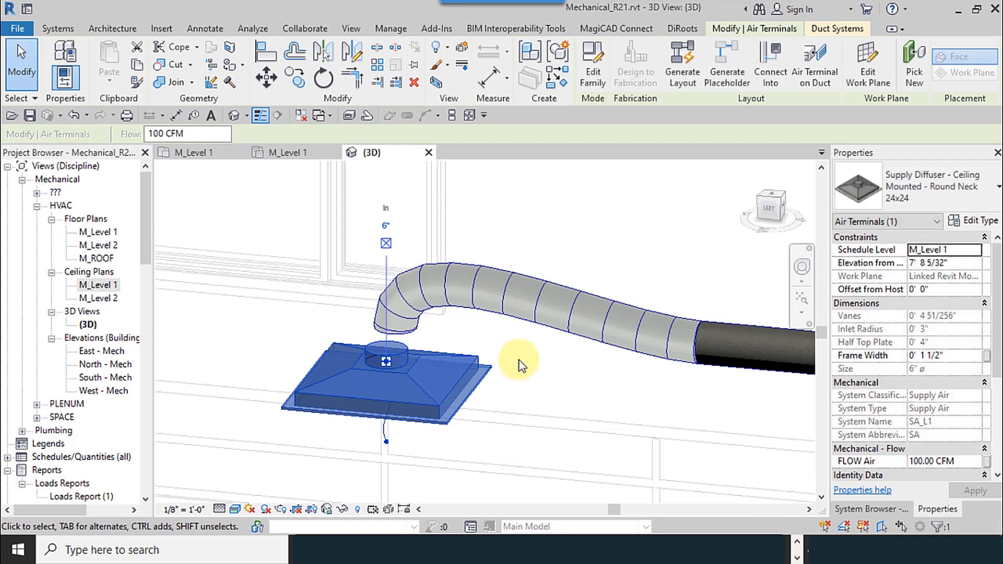
- Reconnect the flex duct's open end to the neck of the 24x24 diffuser
left_click(400, 332)
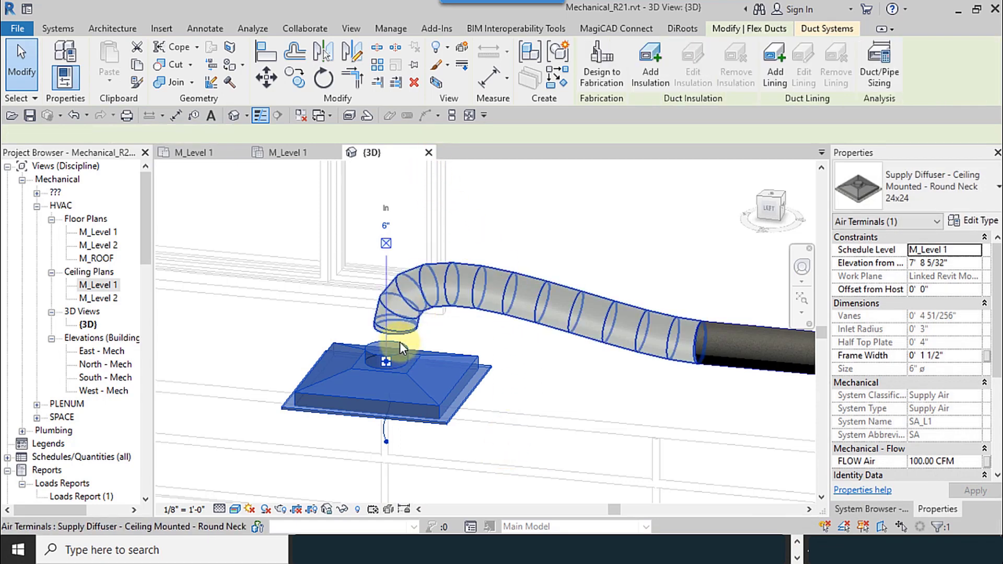
left_click_drag(400, 332, 384, 347)
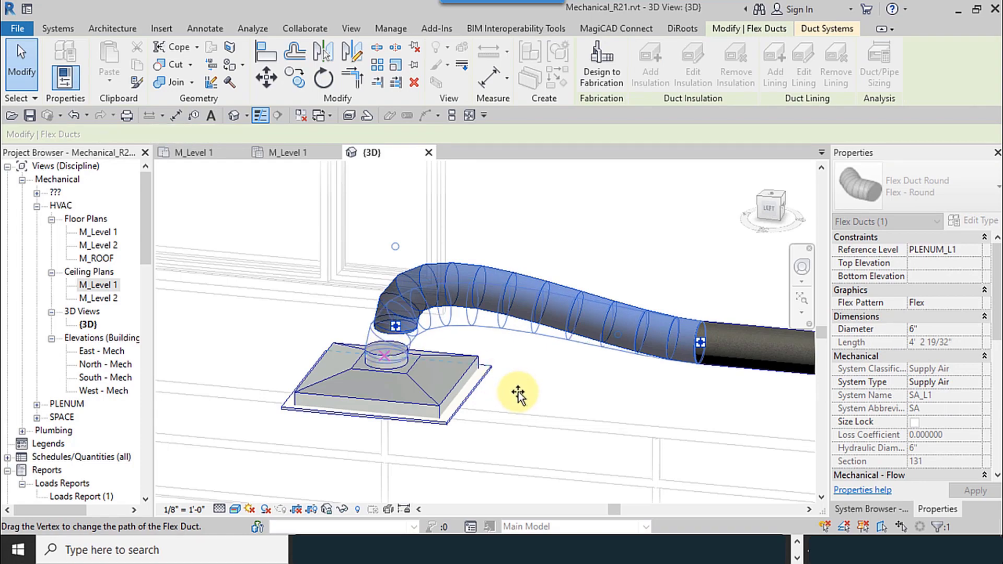
scroll(353, 356, "up", 5)
left_click(802, 461)
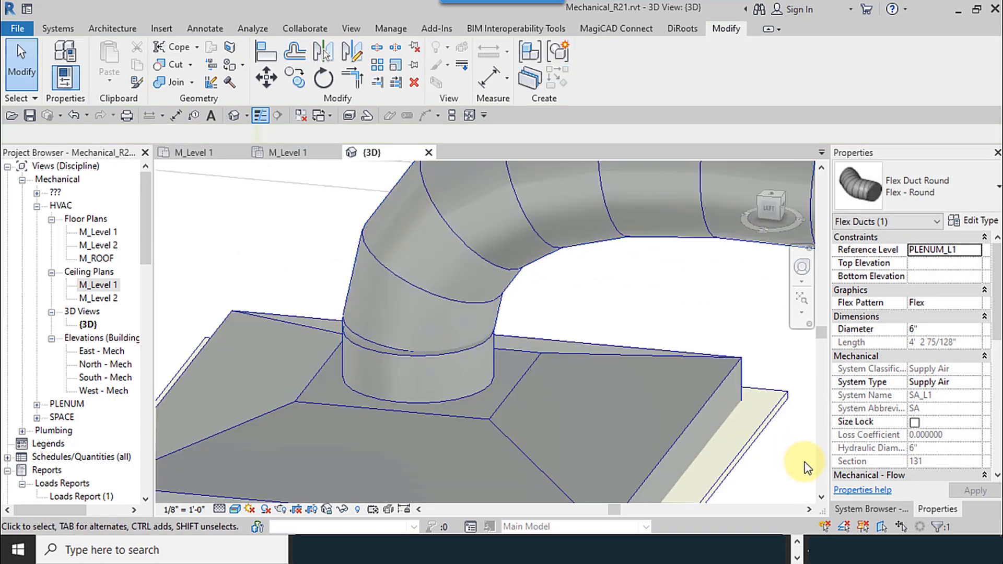
- Nudge the 24x24 diffuser slightly sideways, and undo the move
scroll(716, 446, "down", 2)
left_click(320, 351)
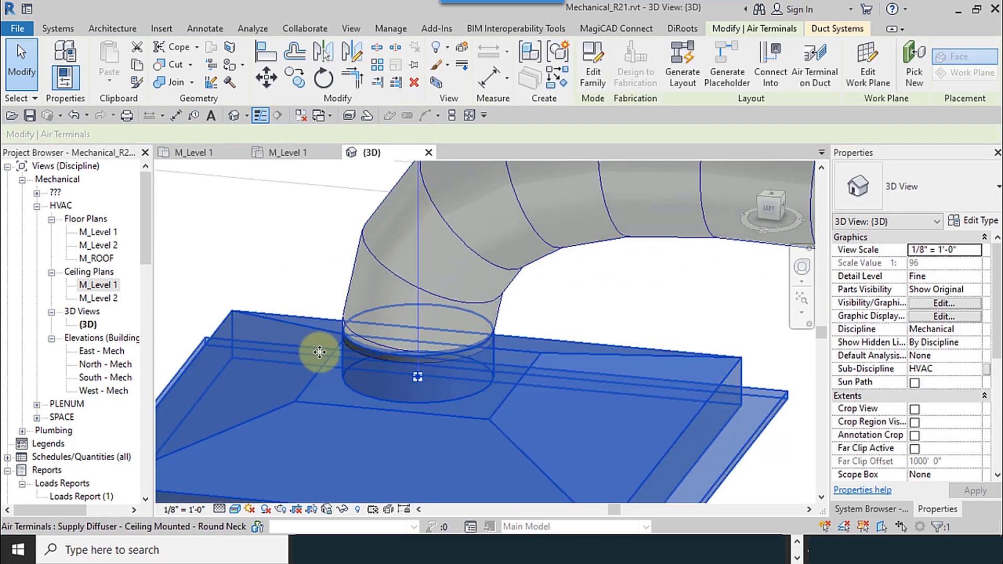
scroll(318, 350, "down", 2)
scroll(319, 350, "down", 2)
key("Right")
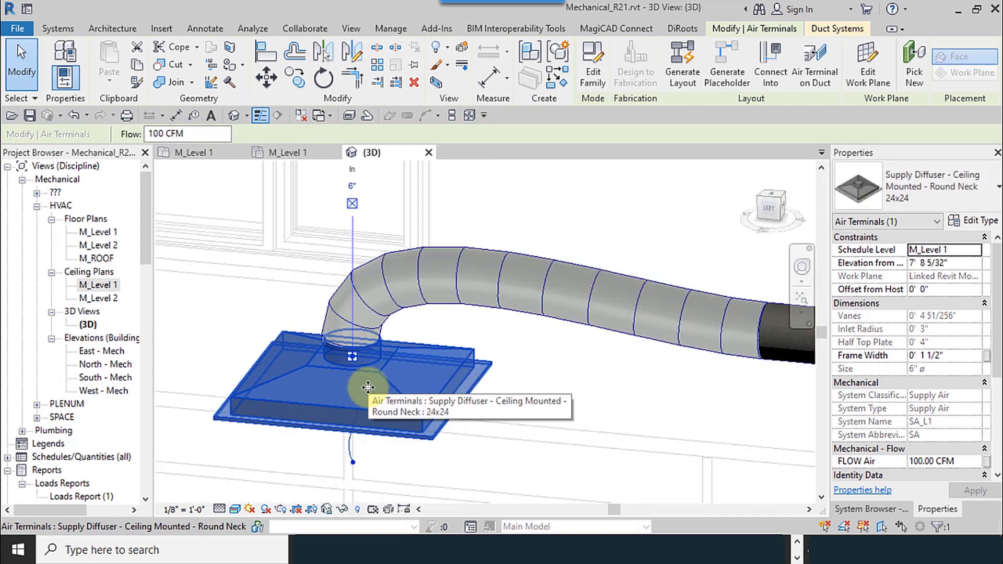
key("ctrl+z")
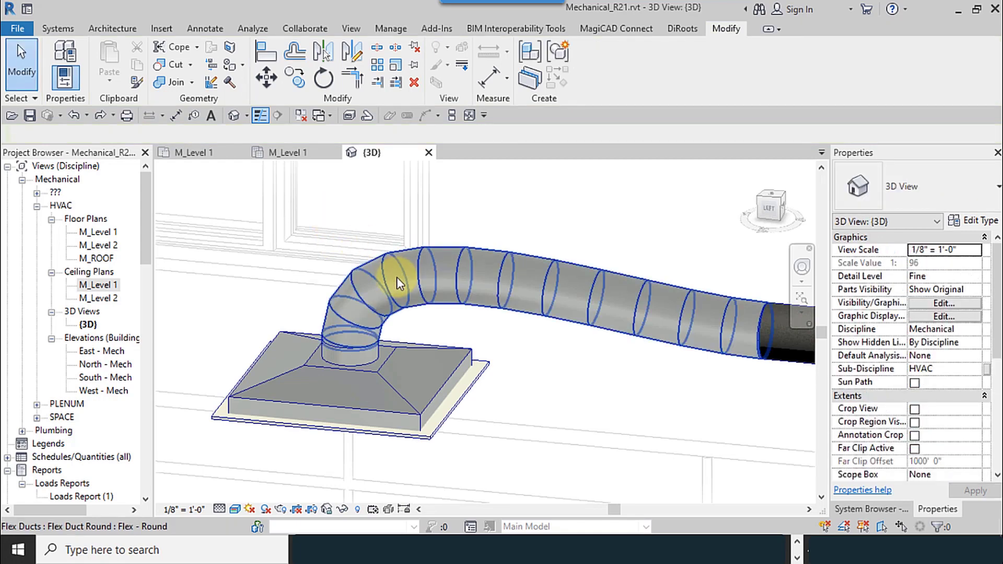
- Delete the flex duct between the 24x24 diffuser and the round duct
left_click(375, 293)
scroll(375, 293, "down", 1)
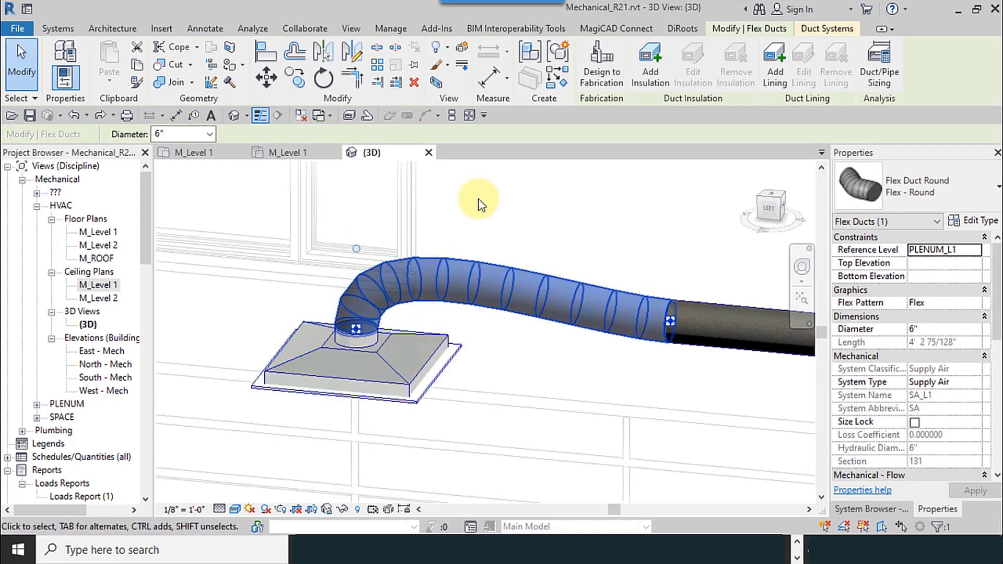
left_click(416, 84)
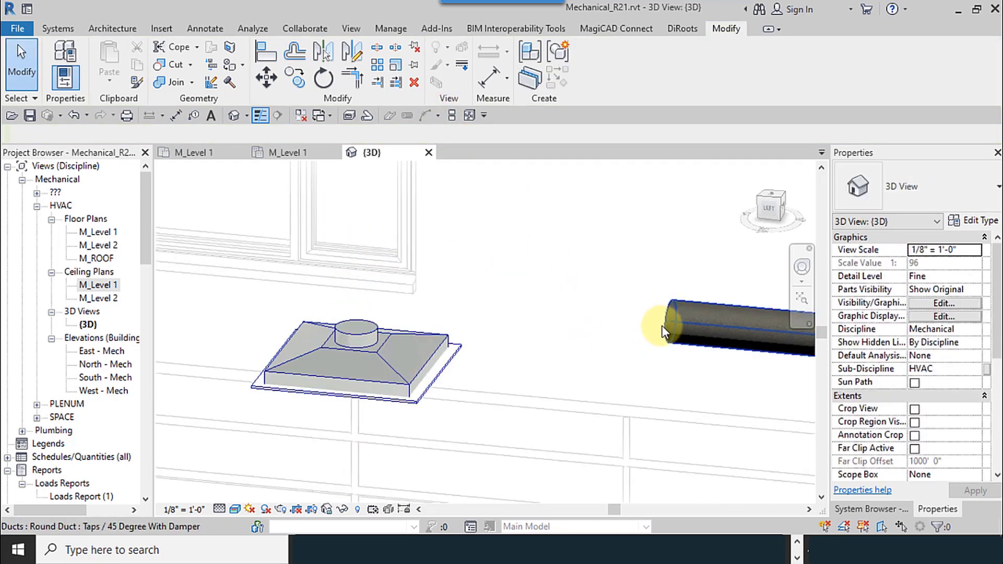
left_click(670, 327)
right_click(670, 324)
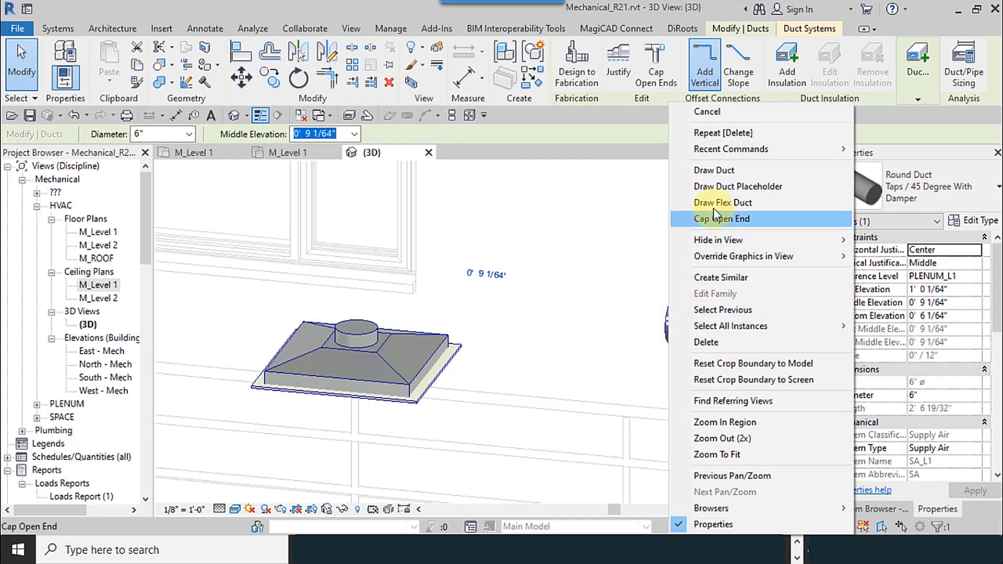
left_click(725, 203)
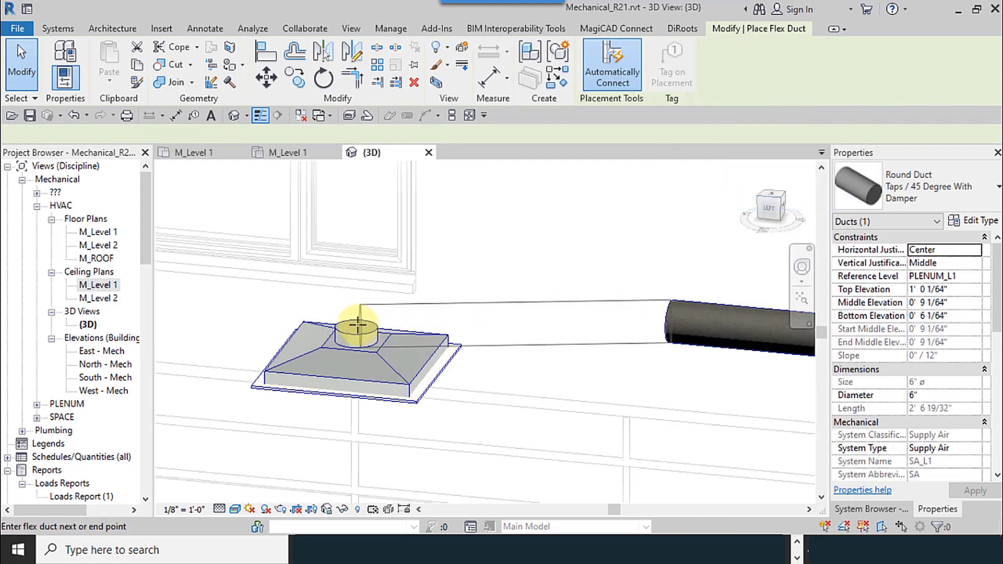
scroll(355, 324, "up", 3)
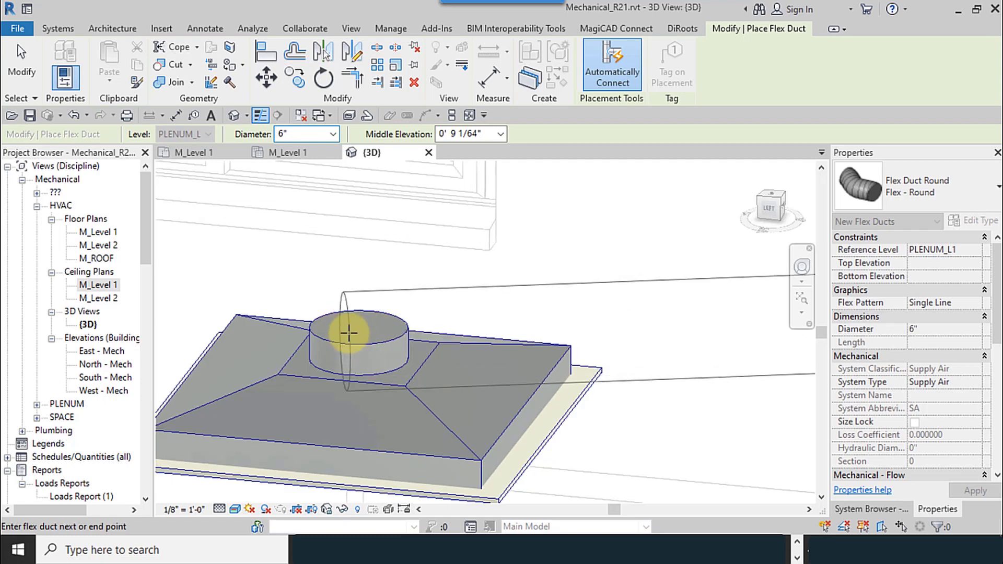
key("Escape")
key("Escape")
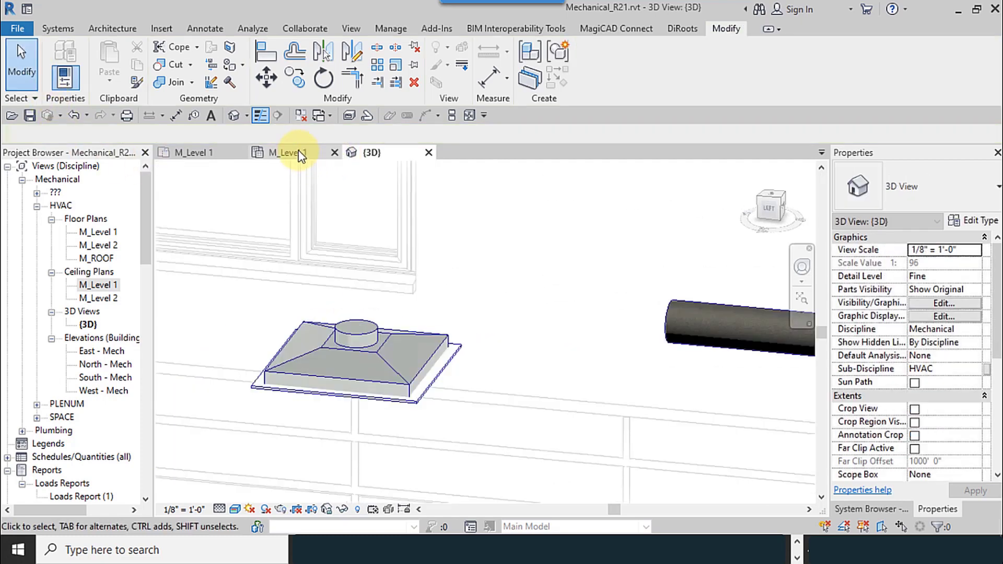
- In the M_Level 1 floor plan, draw a 6" flex duct from the round duct's open end to the diffuser, and check it in 3D
left_click(313, 152)
scroll(459, 339, "down", 5)
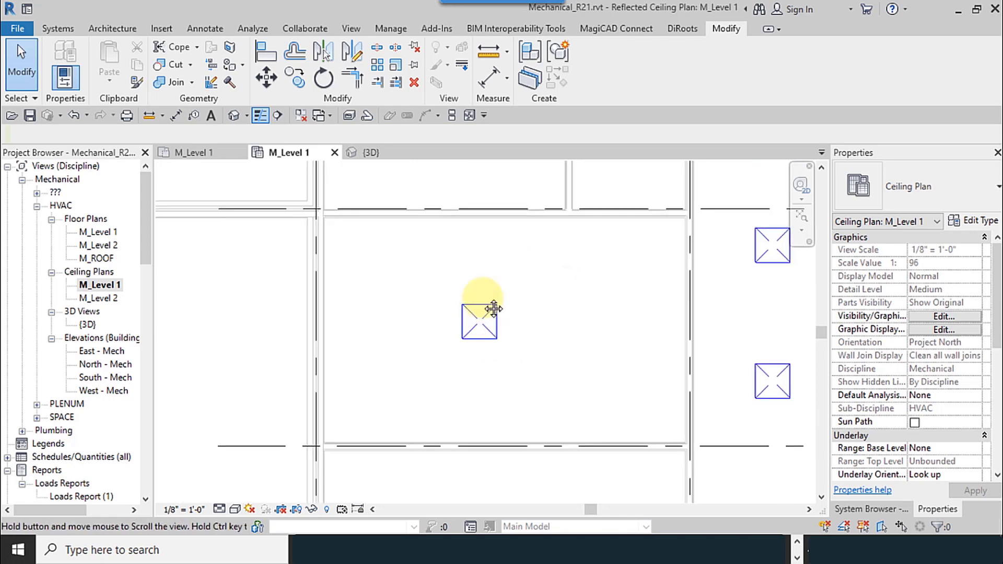
left_click(196, 152)
scroll(450, 334, "down", 5)
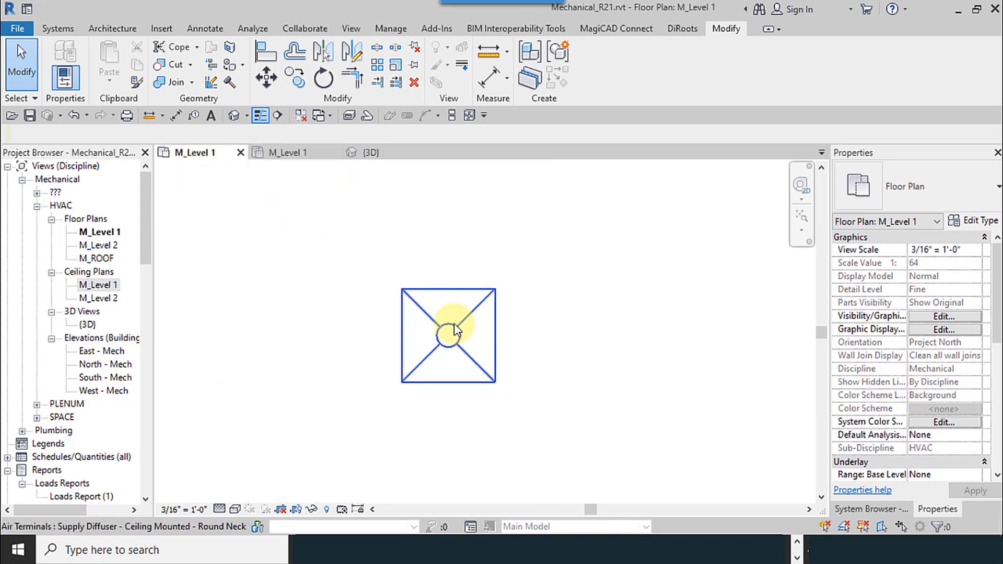
left_click(453, 381)
scroll(457, 376, "up", 3)
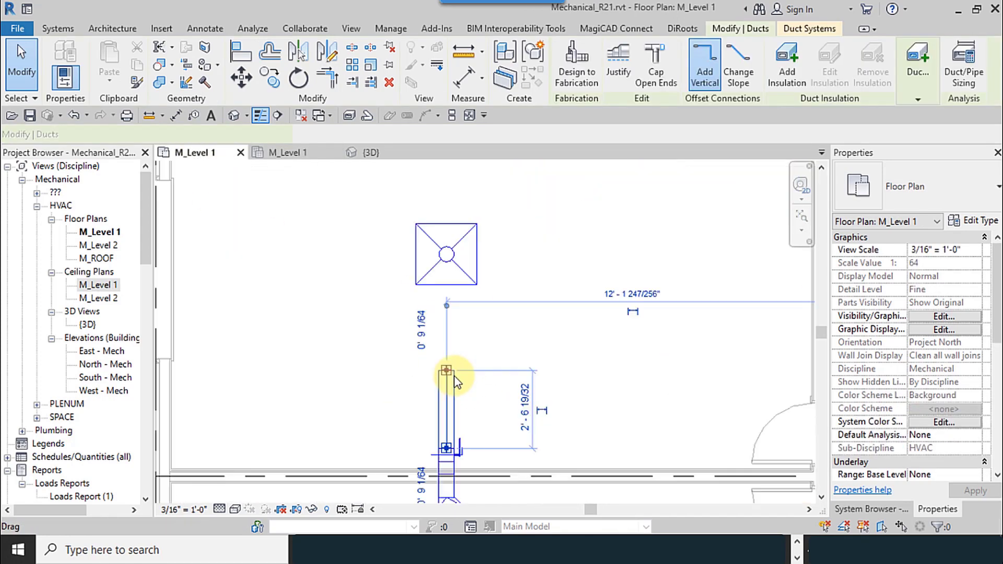
right_click(448, 369)
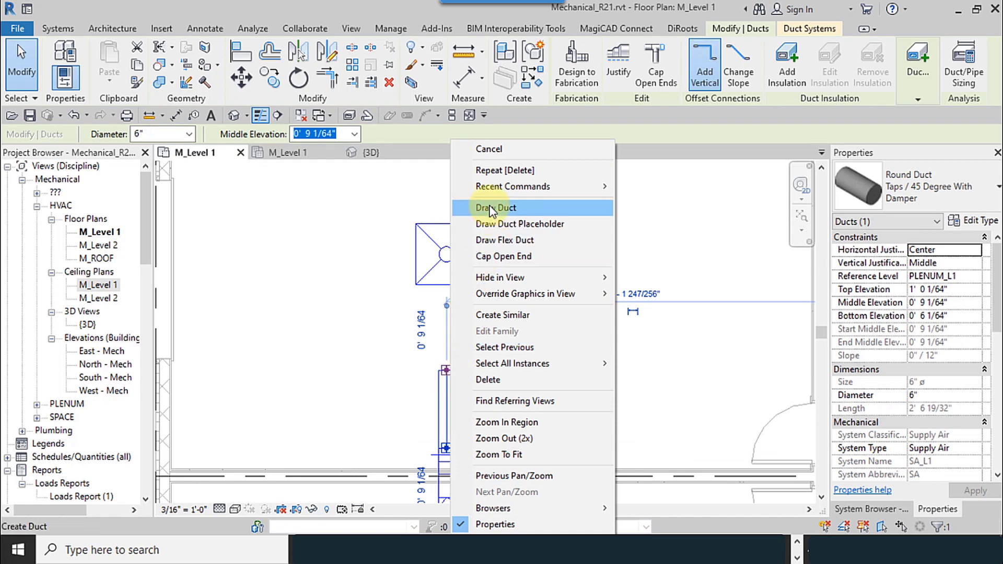
left_click(501, 240)
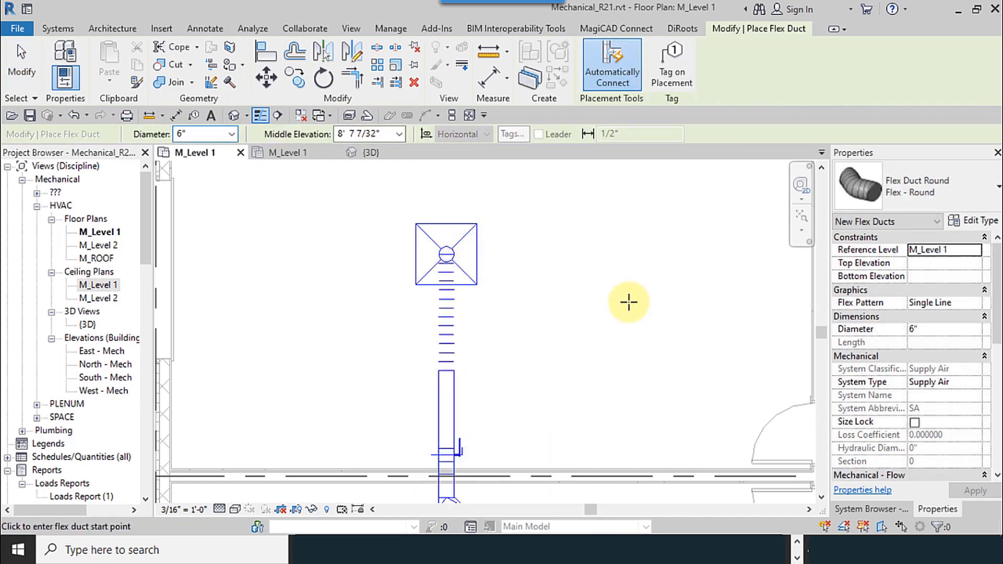
left_click(361, 165)
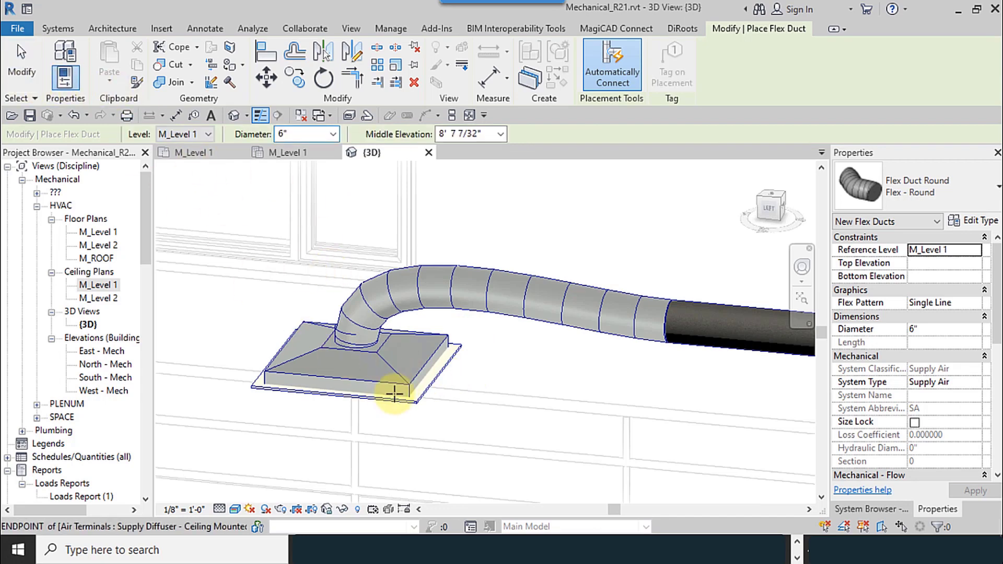
left_click(22, 71)
- In the M_Level 1 ceiling plan, align the 24x24 diffuser's edges with the nearest vertical and horizontal ceiling grid lines
left_click(431, 369)
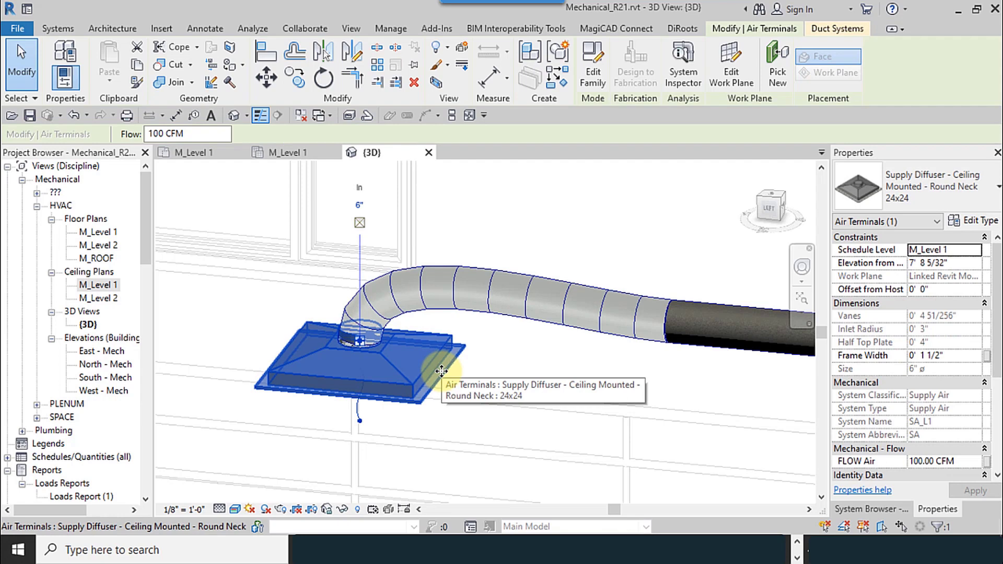
left_click(300, 152)
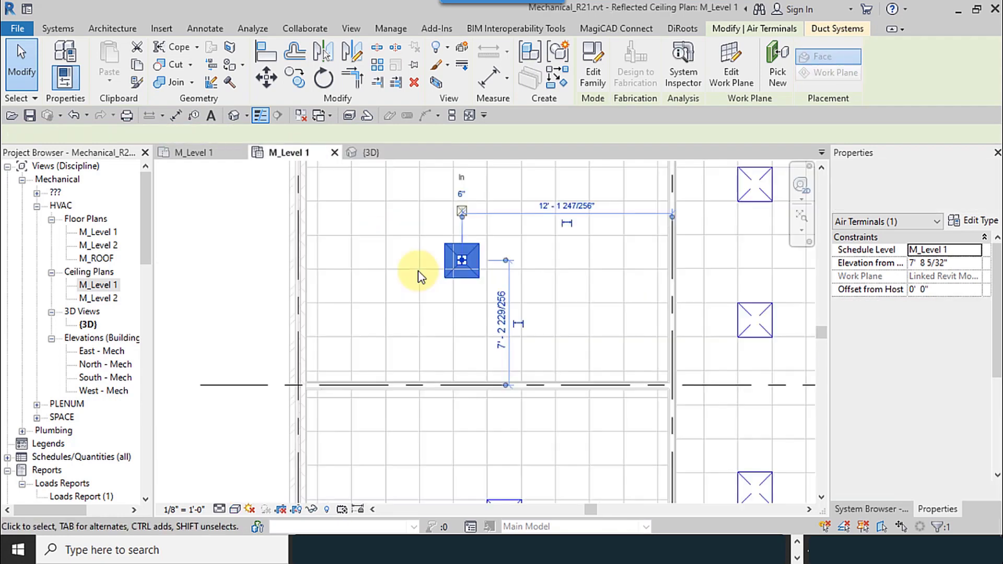
scroll(461, 264, "up", 3)
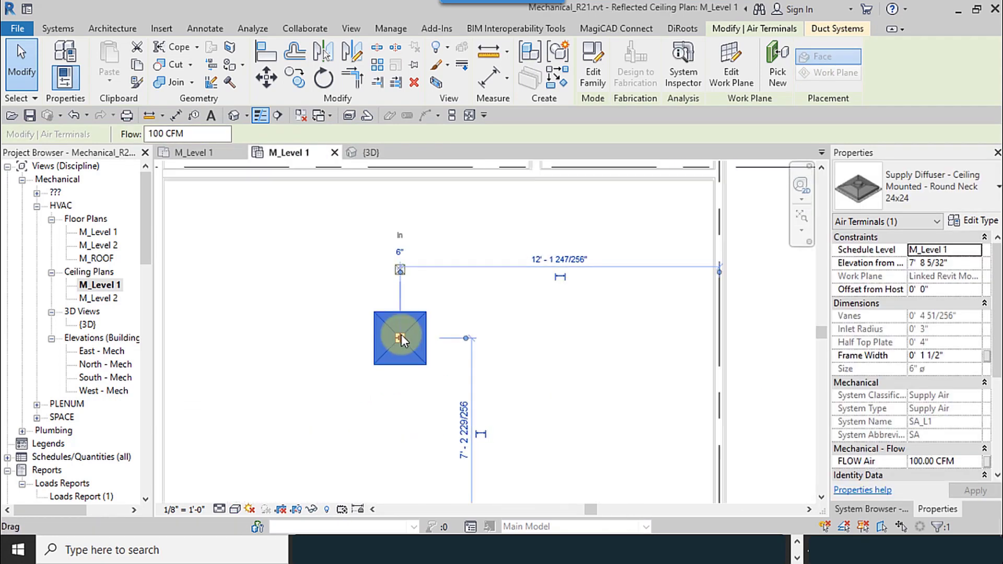
scroll(402, 338, "up", 1)
scroll(296, 290, "down", 2)
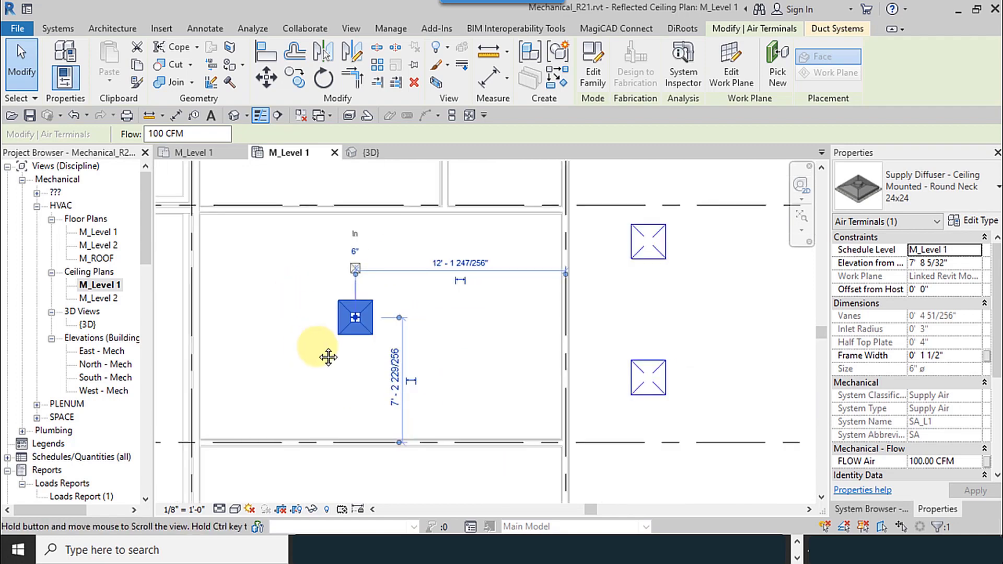
middle_click_drag(328, 356, 350, 356)
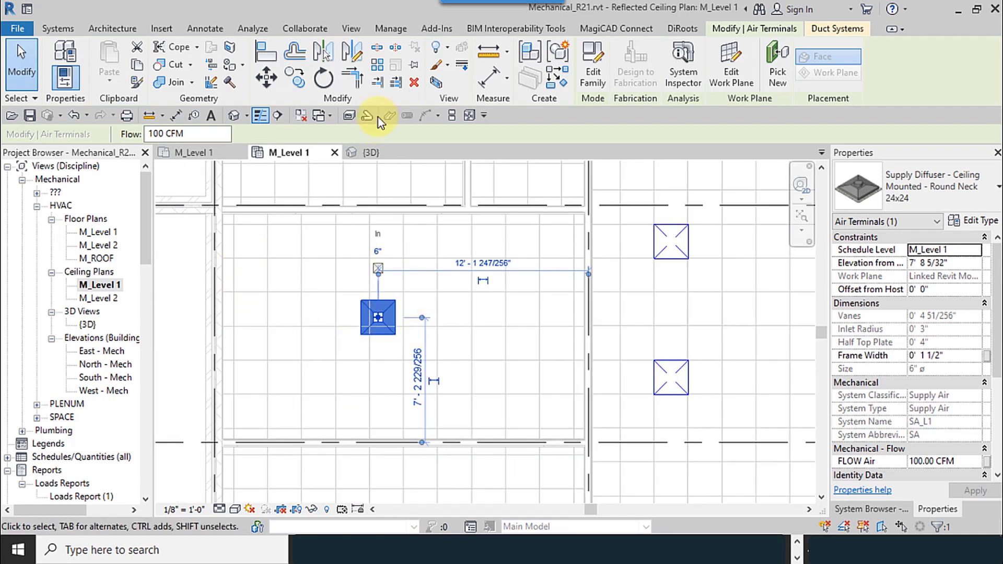
left_click(265, 54)
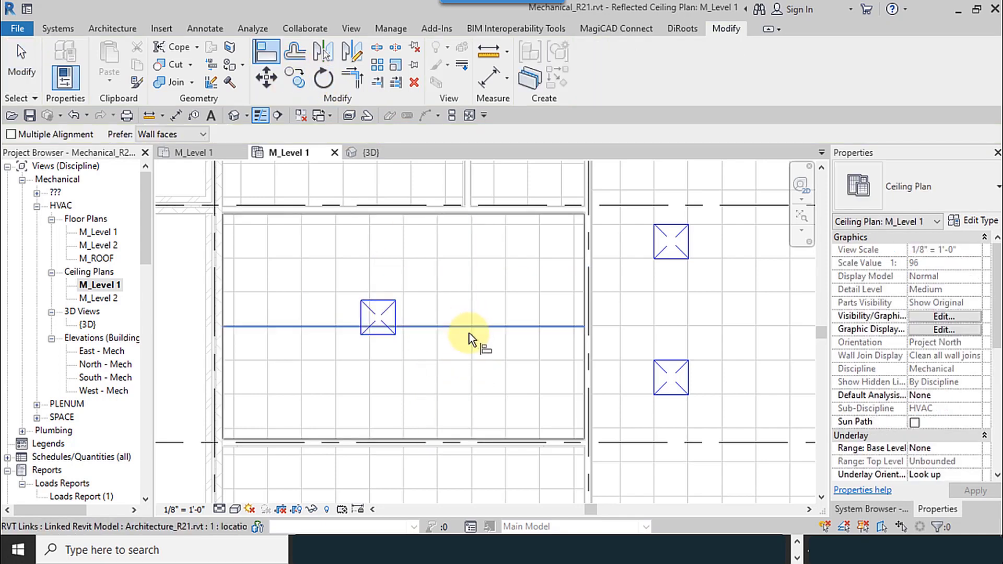
left_click(438, 338)
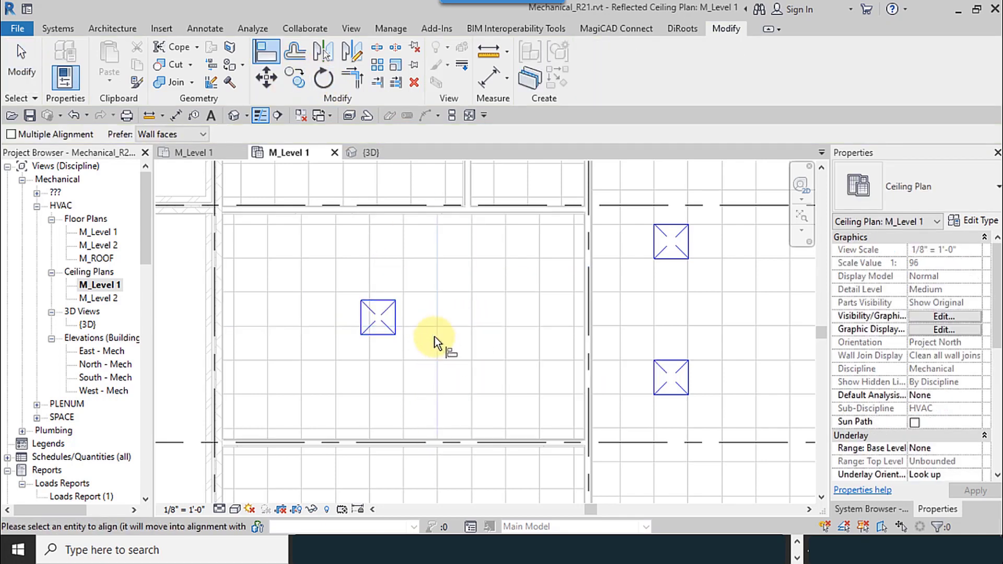
left_click(394, 319)
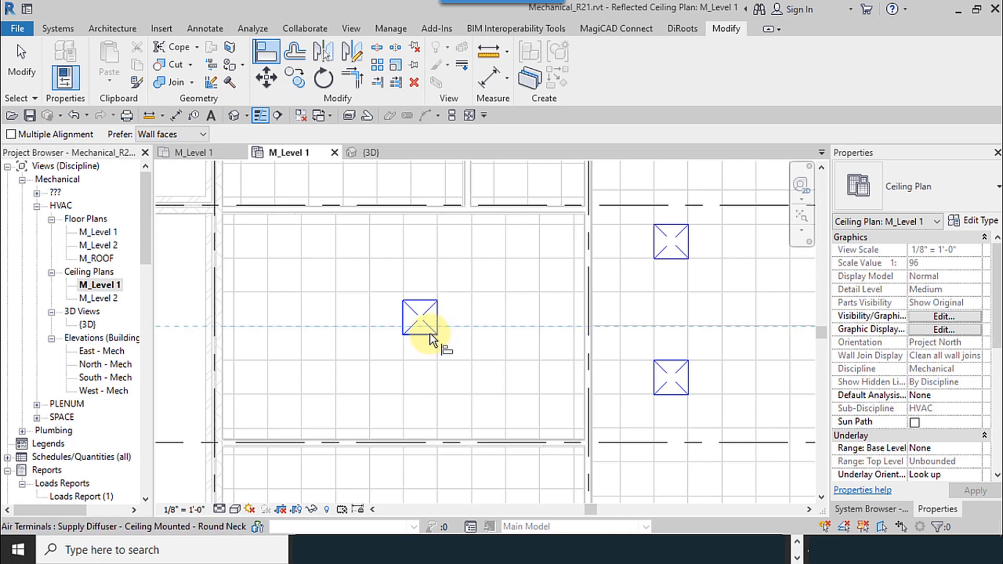
left_click(430, 334)
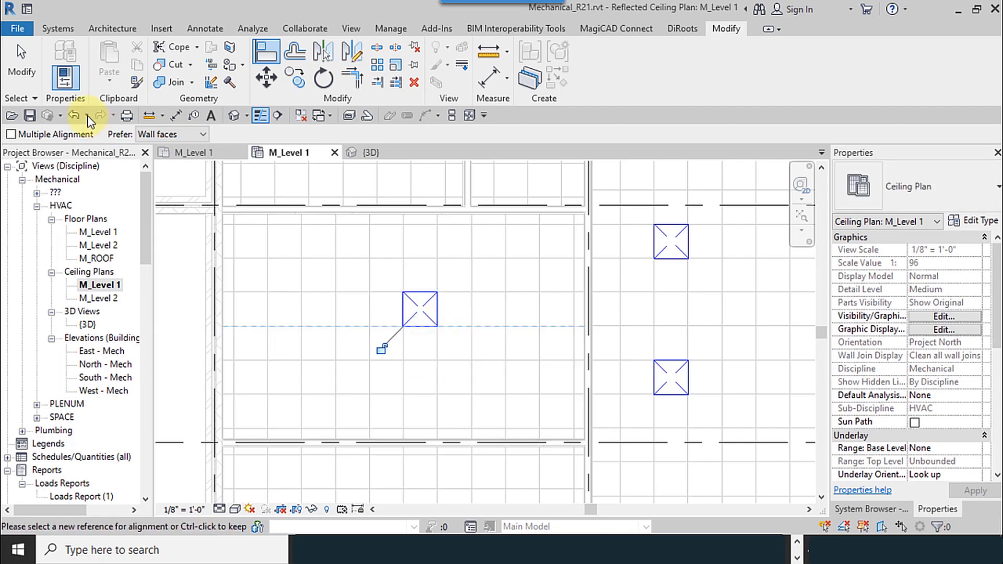
key("Escape")
key("Escape")
- In the M_Level 1 floor plan, select the open-ended rectangular return duct in the room with the realigned diffuser
left_click(223, 159)
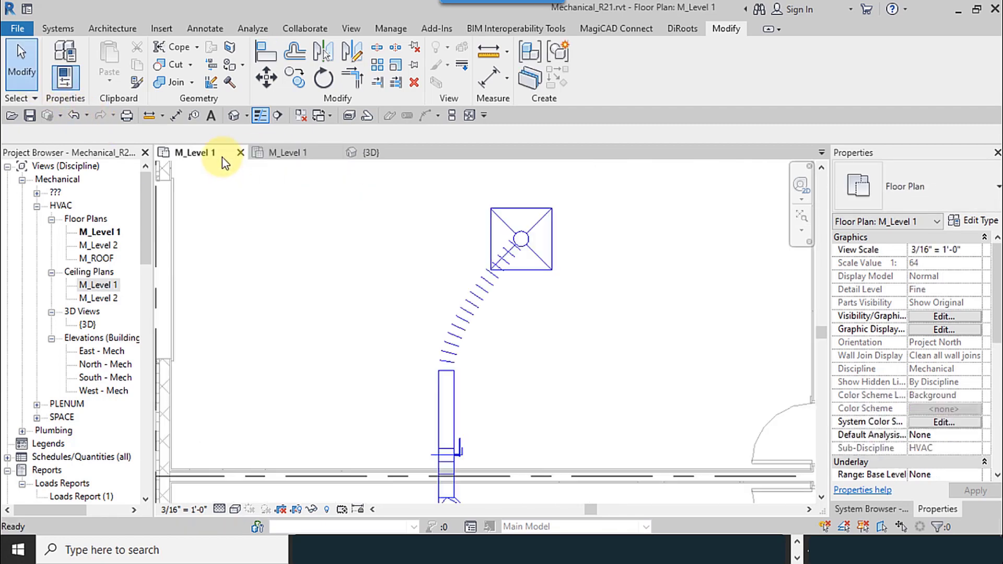
scroll(418, 334, "down", 3)
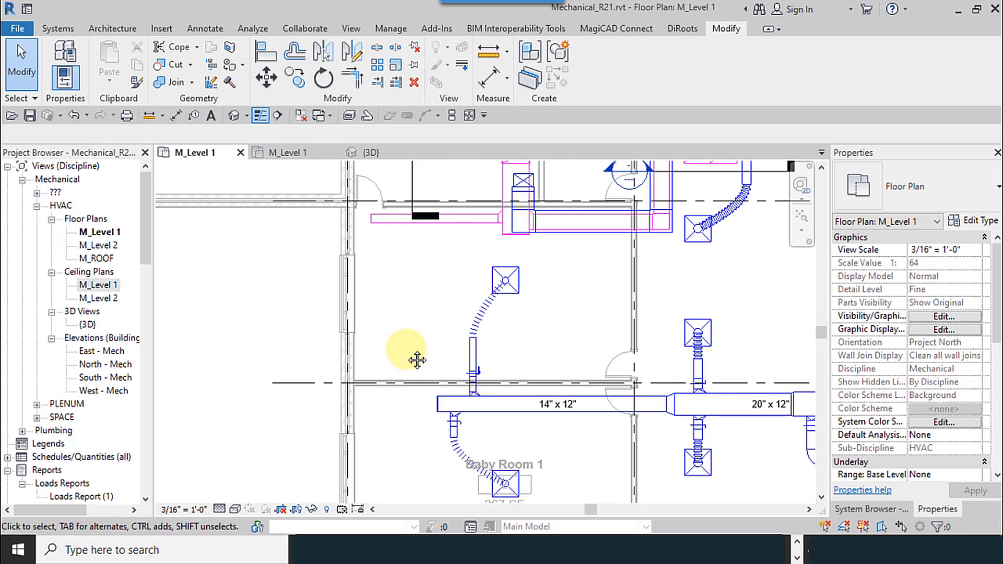
scroll(395, 261, "up", 3)
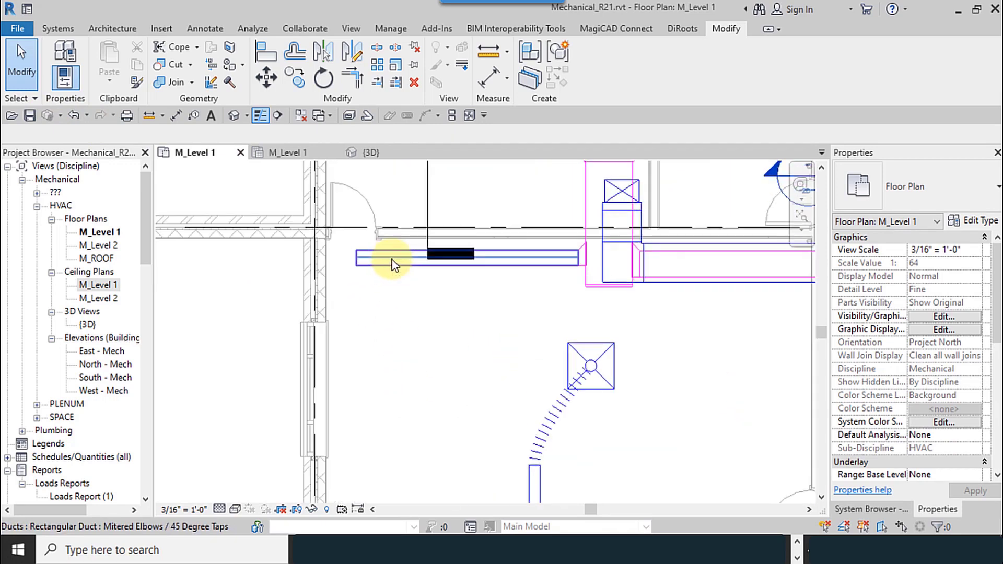
left_click(393, 262)
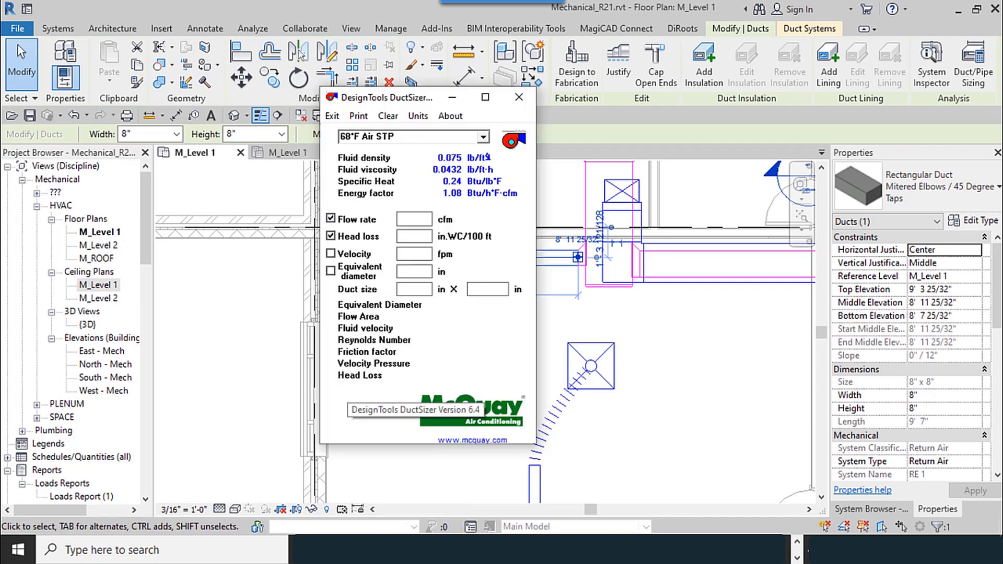
- In DesignTools DuctSizer, set the air condition to 75°F Air at 50% RH and 1 atm
left_click_drag(389, 98, 727, 37)
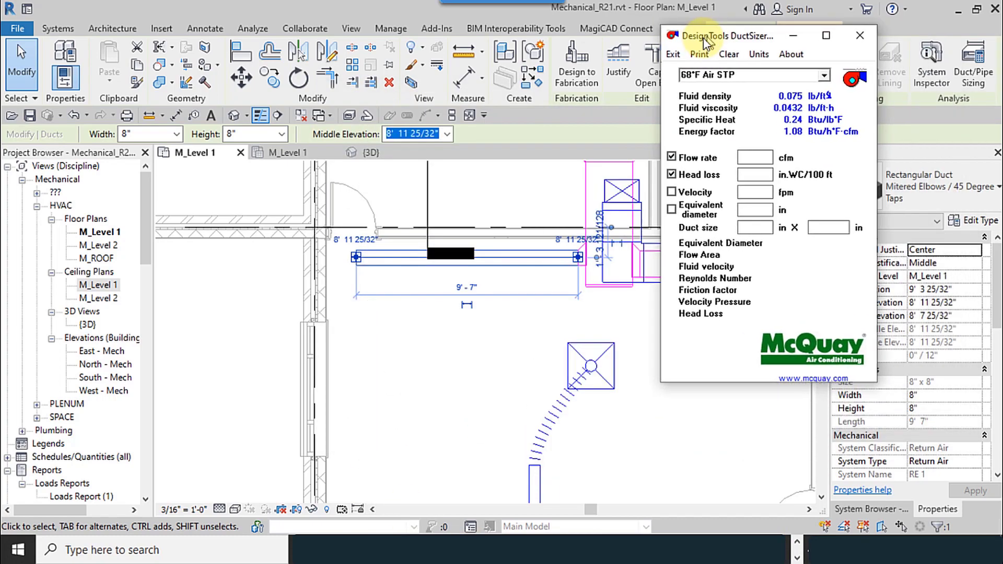
left_click(820, 77)
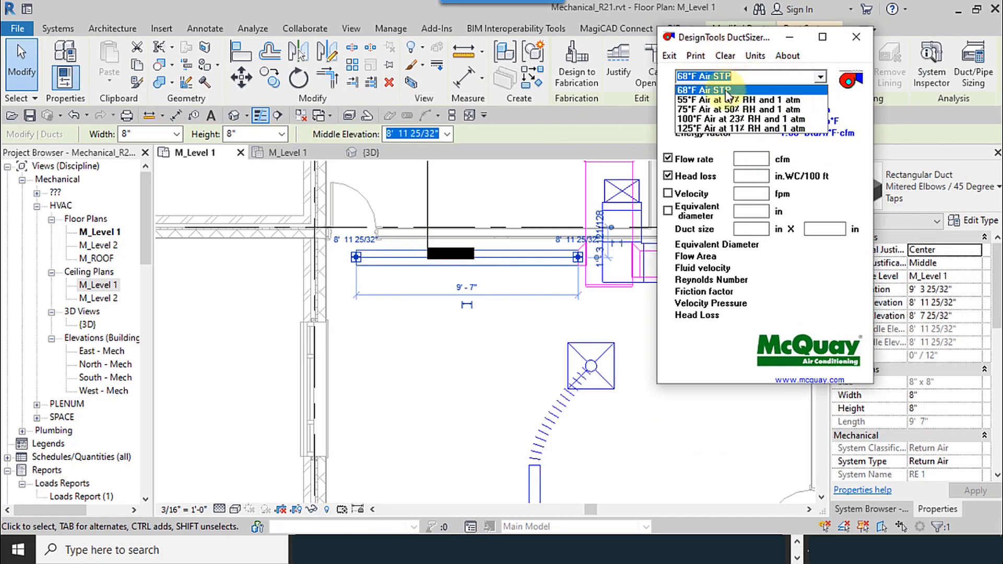
left_click(753, 112)
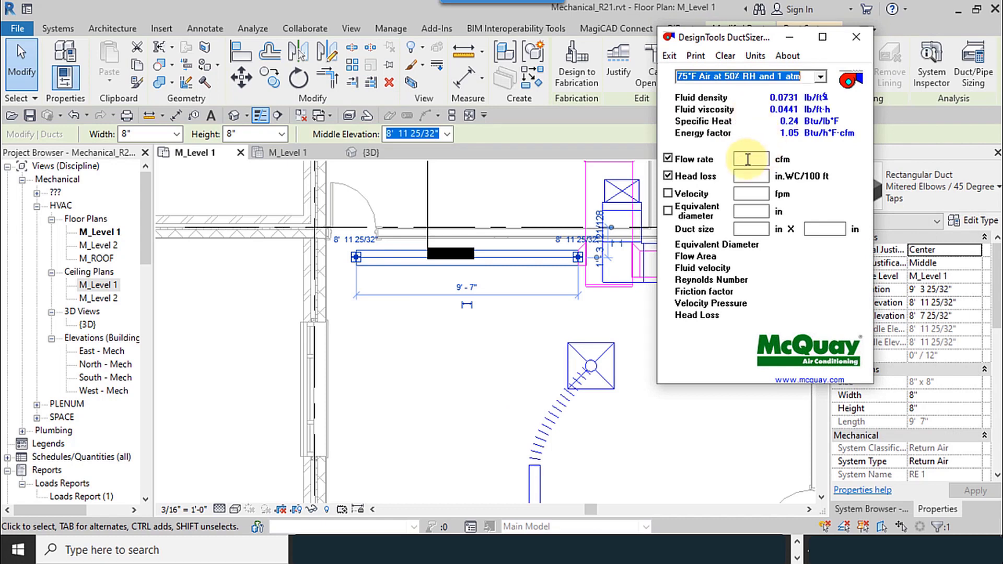
left_click(747, 160)
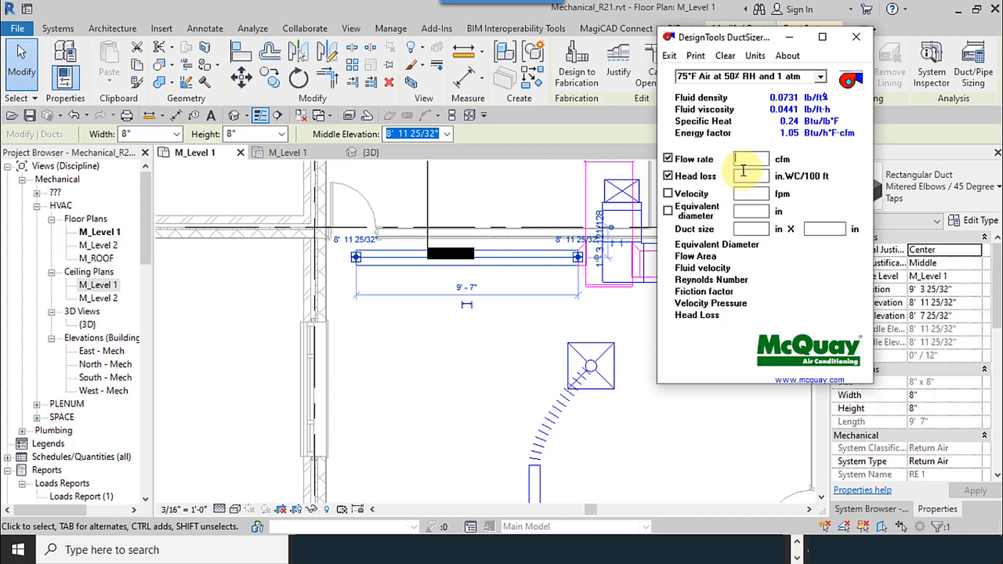
- Back in Revit, examine the airflow of the realigned 24x24 diffuser and the duct run that feeds it
left_click(591, 366)
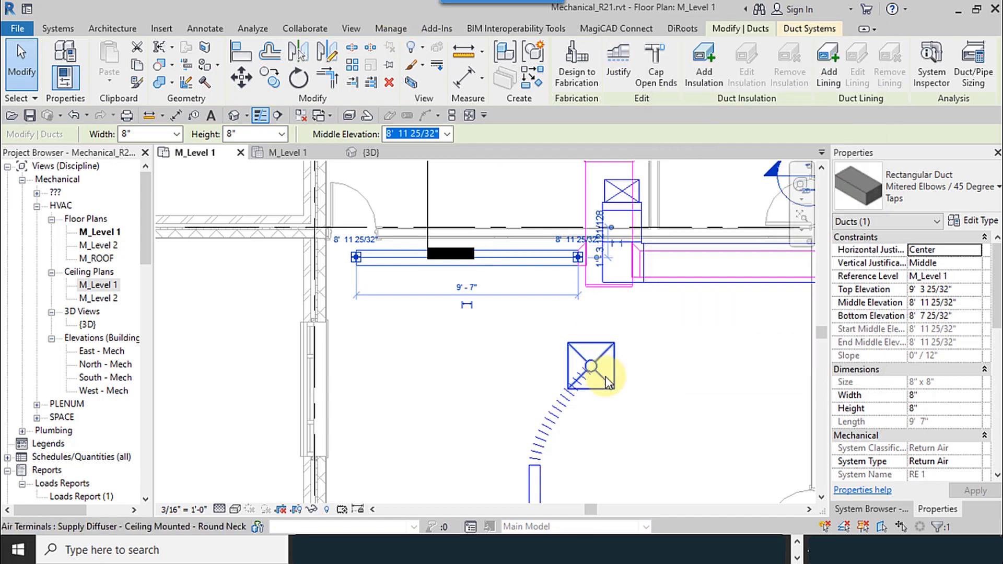
scroll(379, 274, "down", 2)
scroll(378, 275, "down", 1)
middle_click_drag(414, 345, 393, 315)
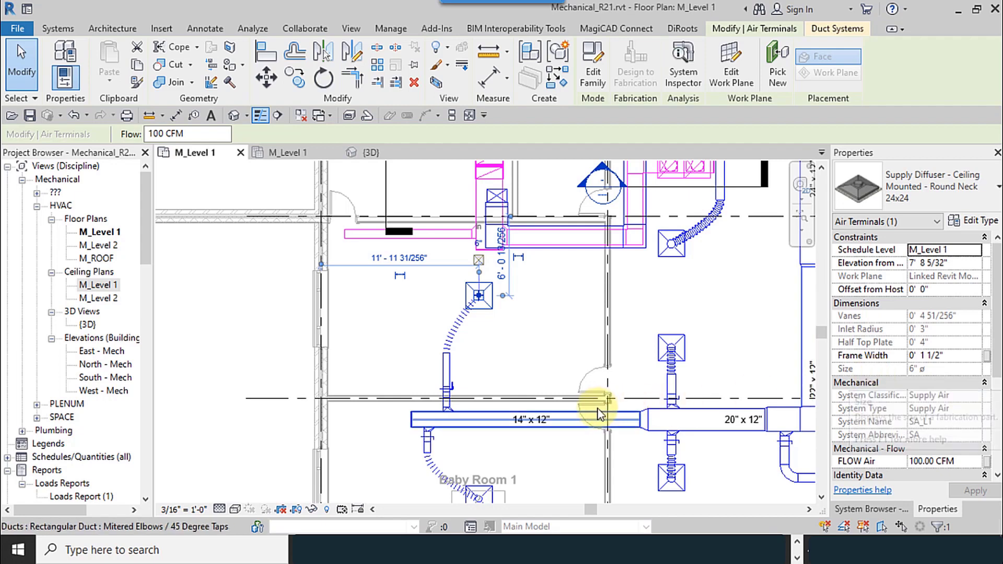
left_click(236, 324)
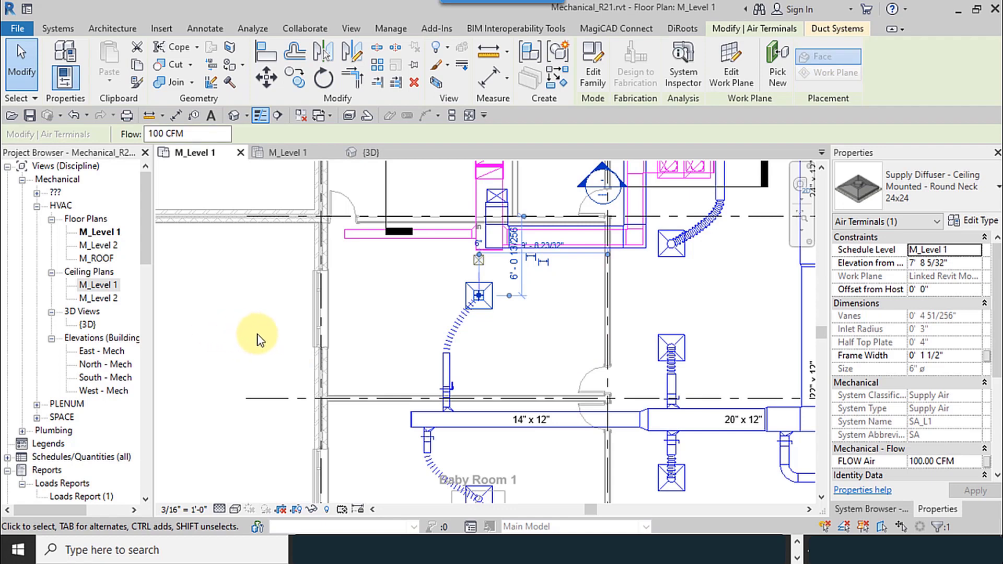
middle_click_drag(375, 317, 367, 297)
scroll(333, 212, "up", 5)
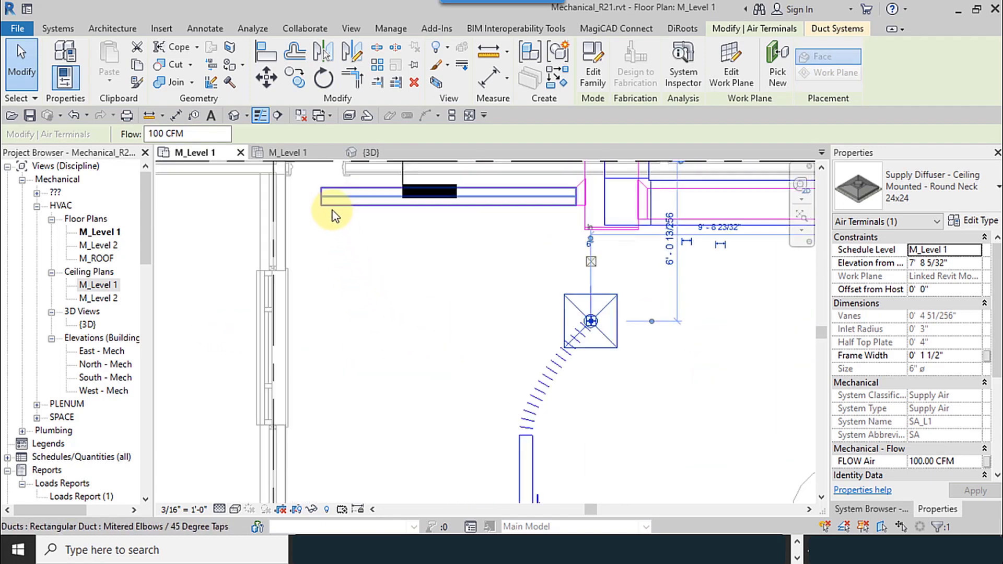
scroll(390, 315, "down", 5)
middle_click_drag(442, 342, 436, 329)
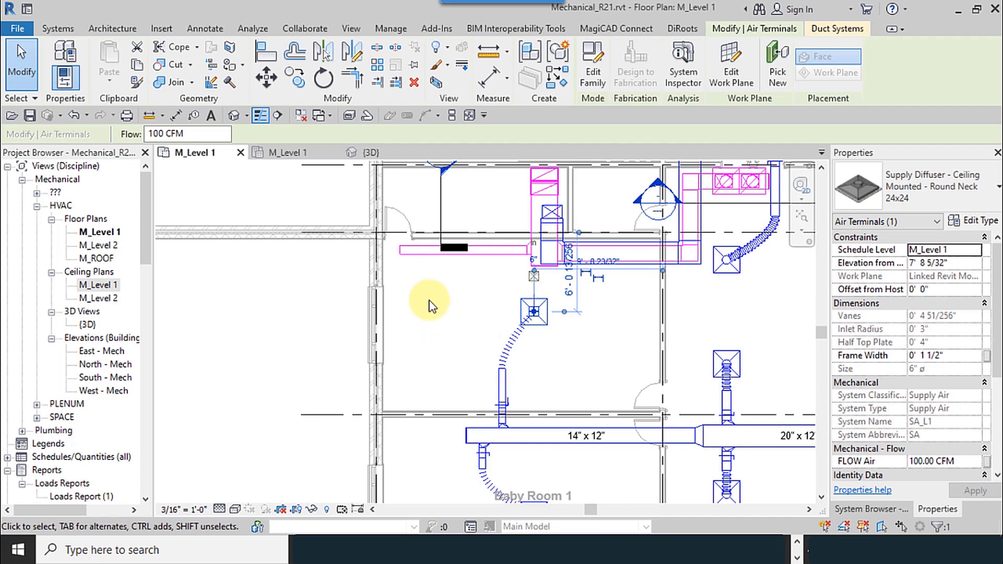
middle_click_drag(474, 275, 418, 275)
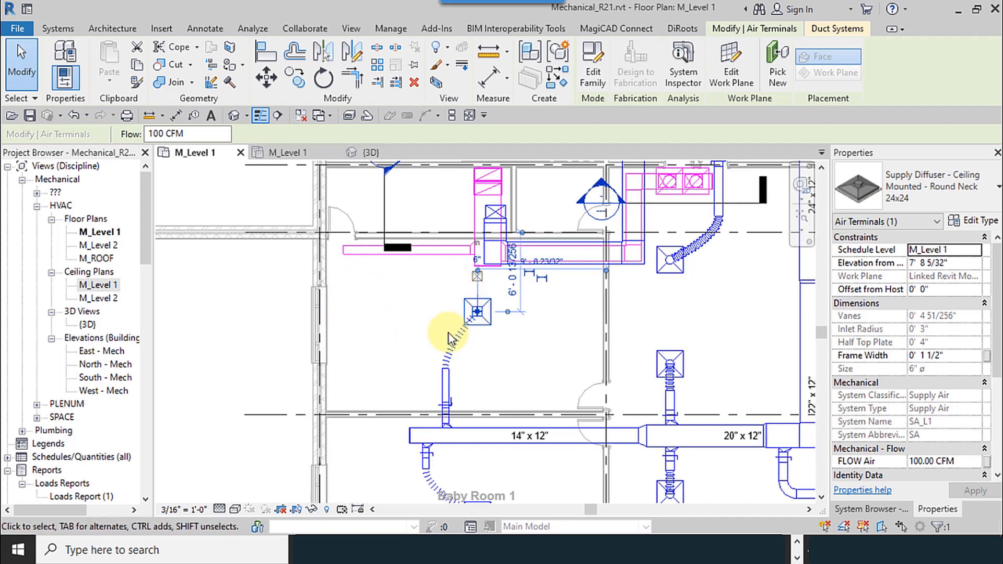
middle_click_drag(398, 323, 388, 308)
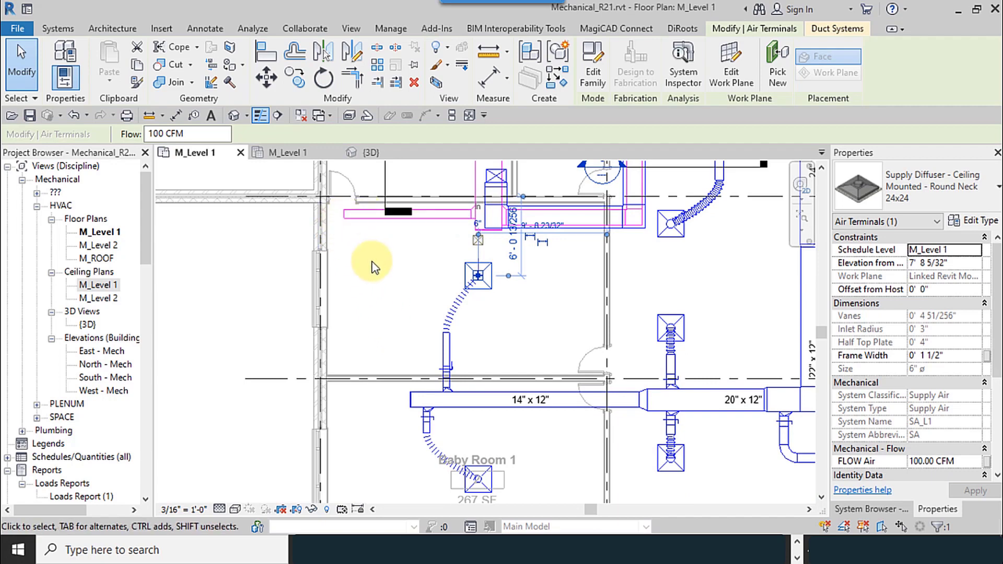
middle_click_drag(374, 291, 354, 261)
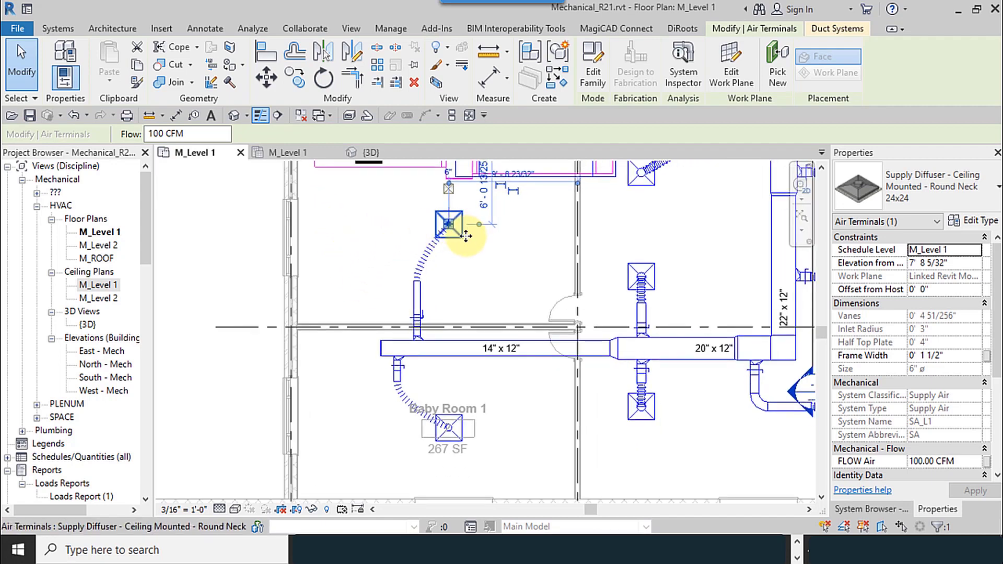
- Check the airflow of the 24x24 supply diffuser in Baby Room 1
left_click(461, 441)
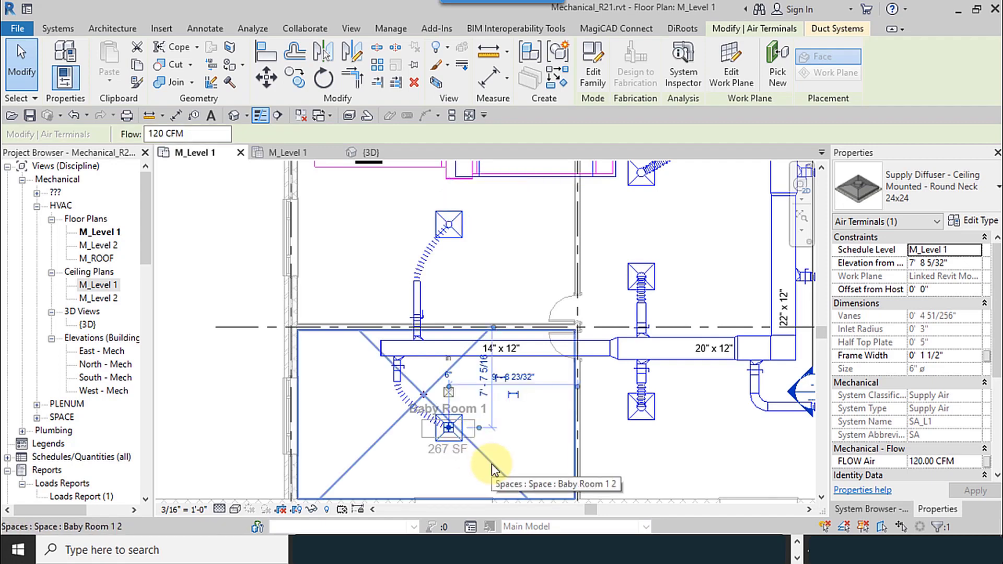
scroll(236, 328, "down", 1)
middle_click_drag(210, 376, 250, 384)
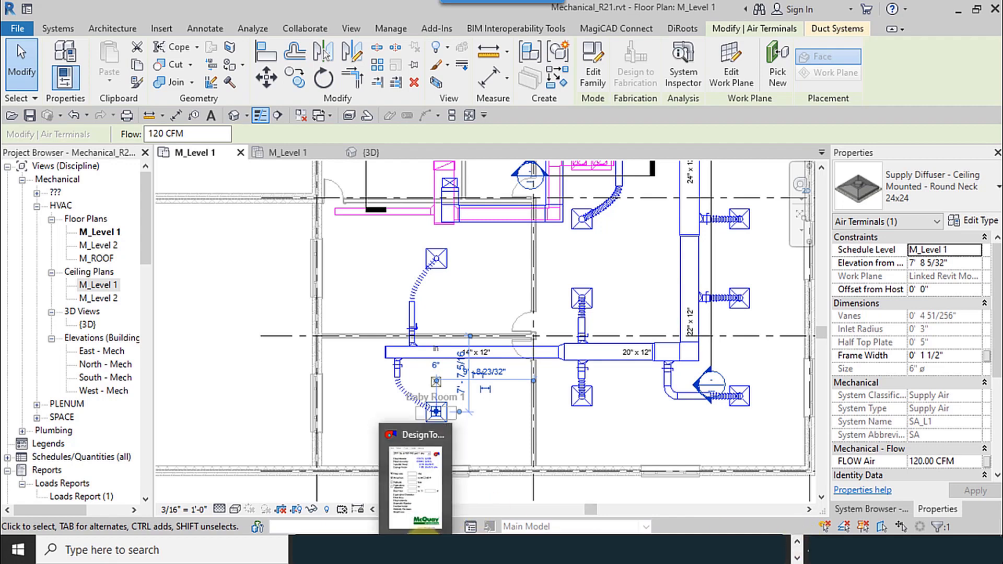
- In DuctSizer, calculate a duct for 190 cfm at 0.8 in.WC/100 ft head loss, trying duct sides of 10, 8 and 6 in
left_click(426, 546)
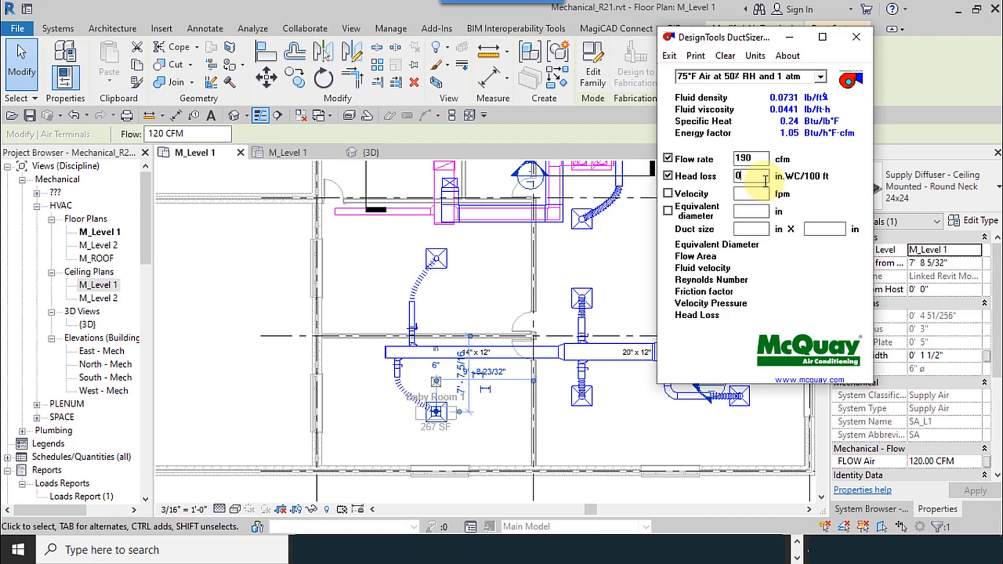
type("8")
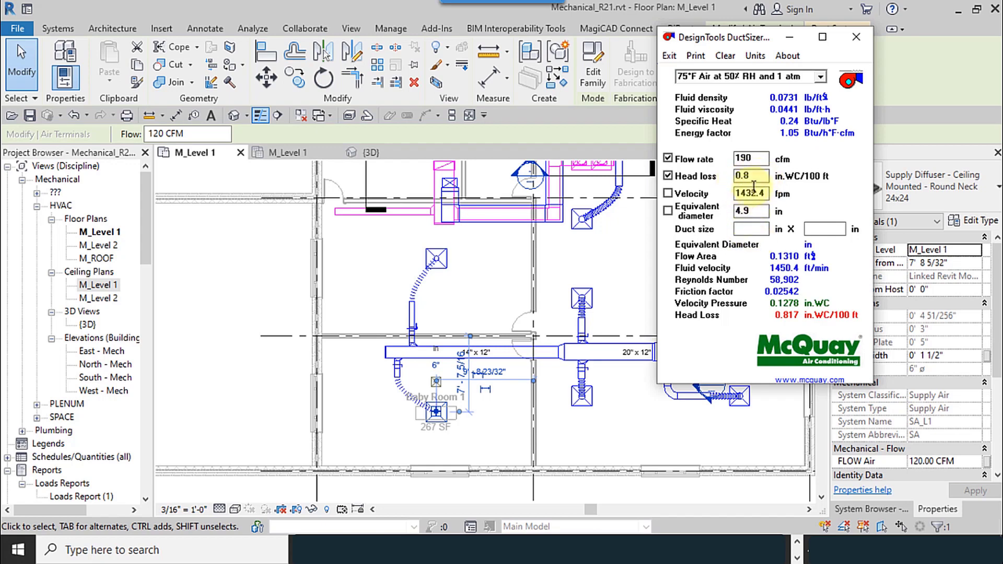
left_click(752, 230)
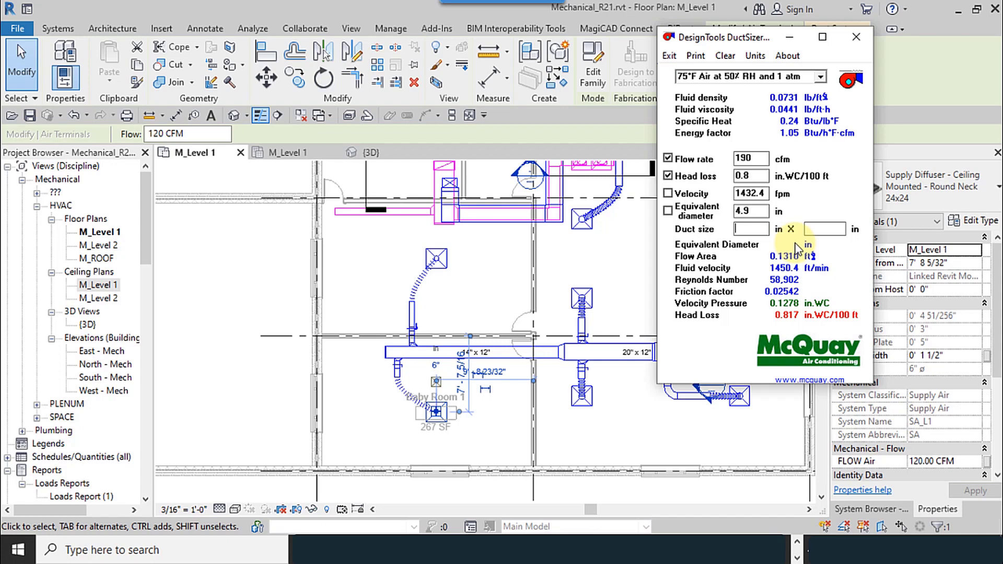
type("10")
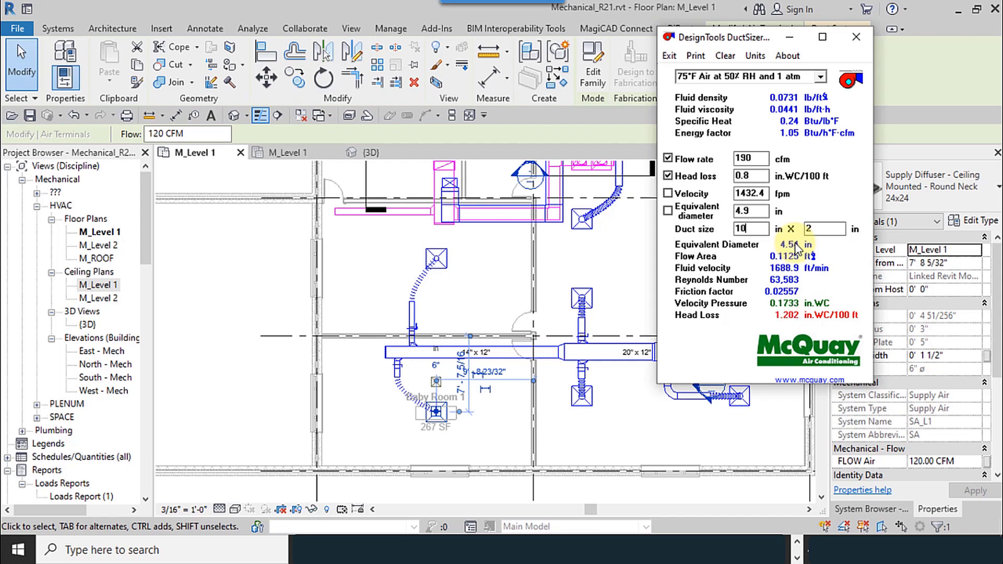
key("BackSpace")
key("BackSpace")
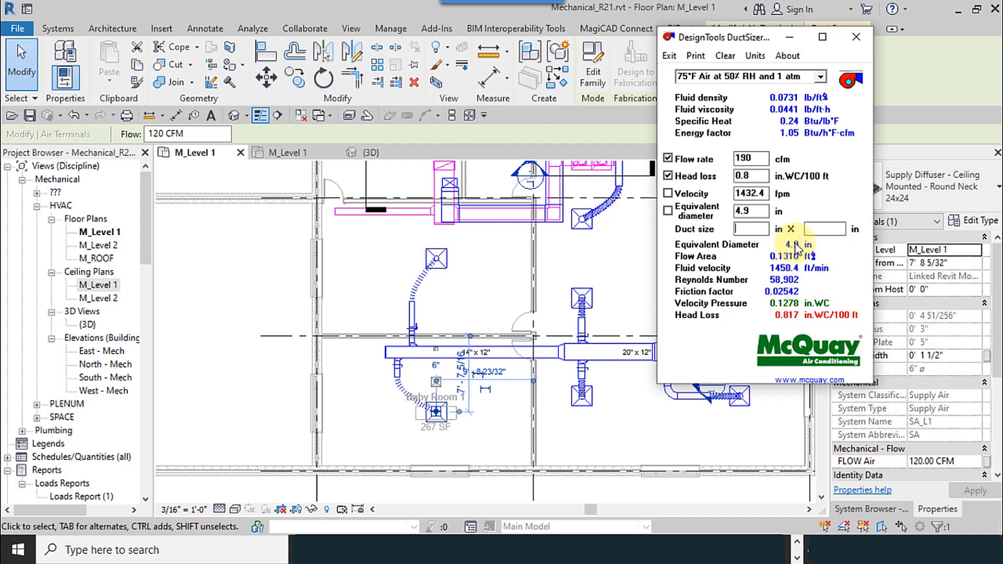
type("8")
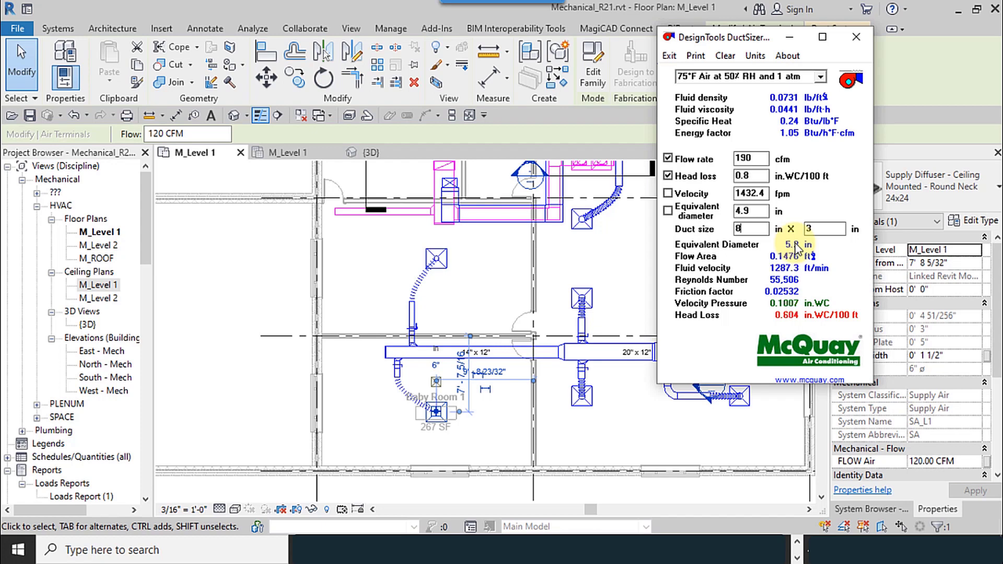
key("BackSpace")
type("6")
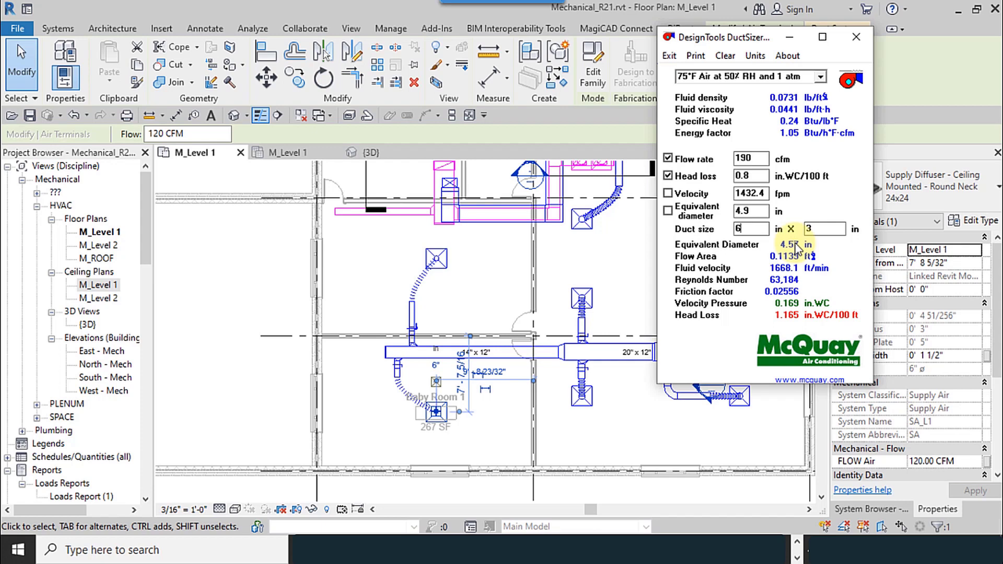
- Back in Revit, examine the 8" x 8" return duct in the room above Baby Room 1 and the return ductwork around it
left_click(491, 132)
left_click(343, 212)
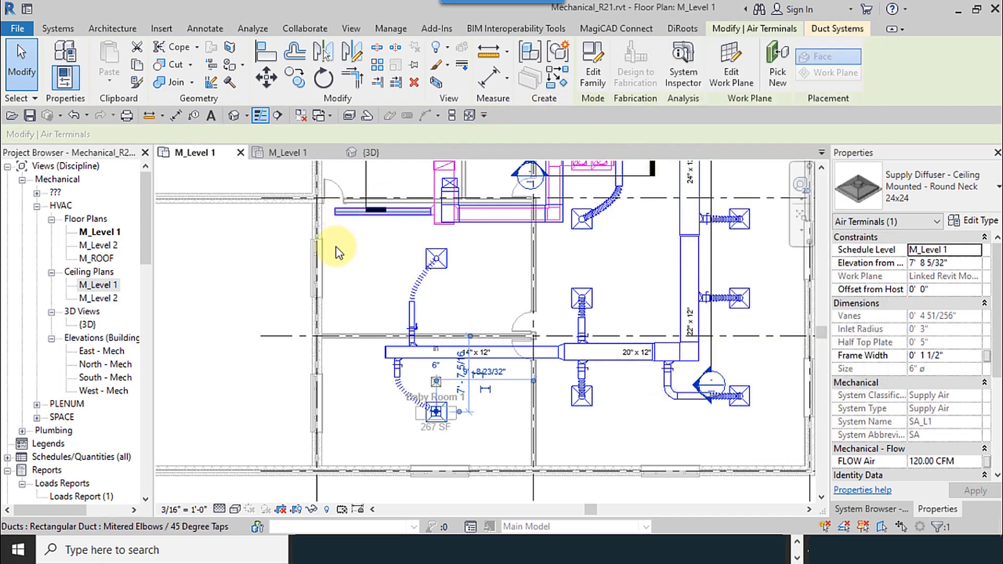
left_click(337, 211)
scroll(337, 211, "up", 2)
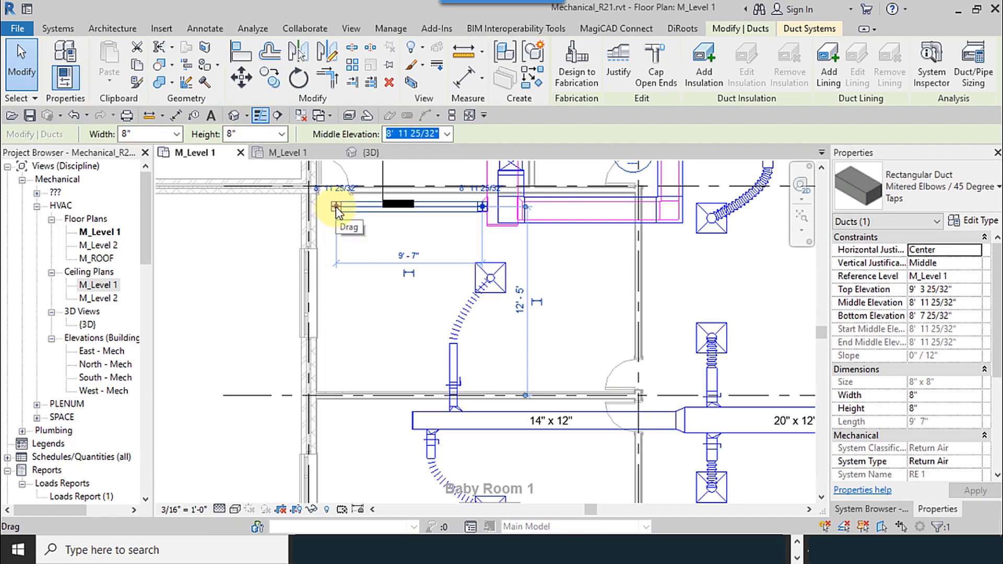
right_click(337, 212)
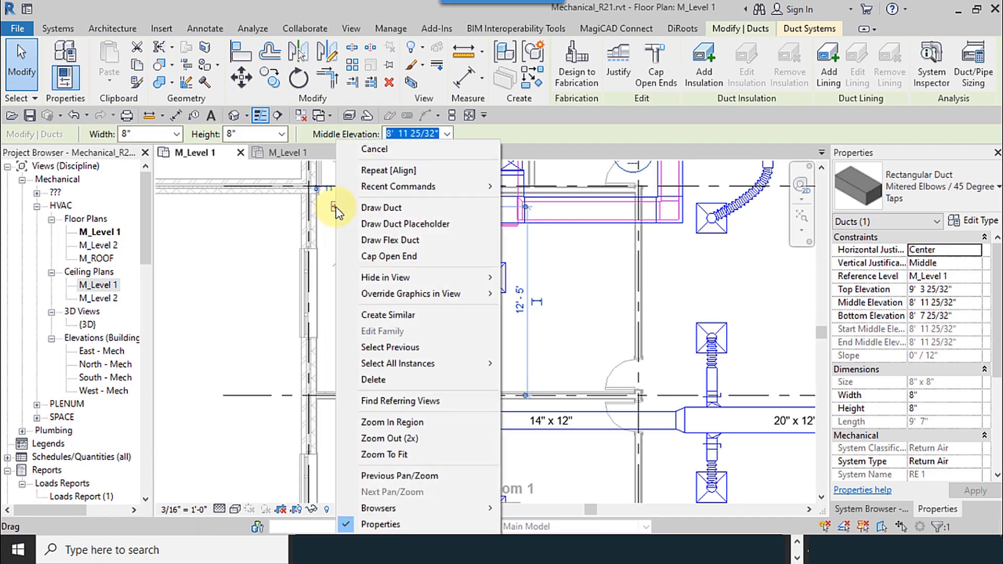
left_click(665, 253)
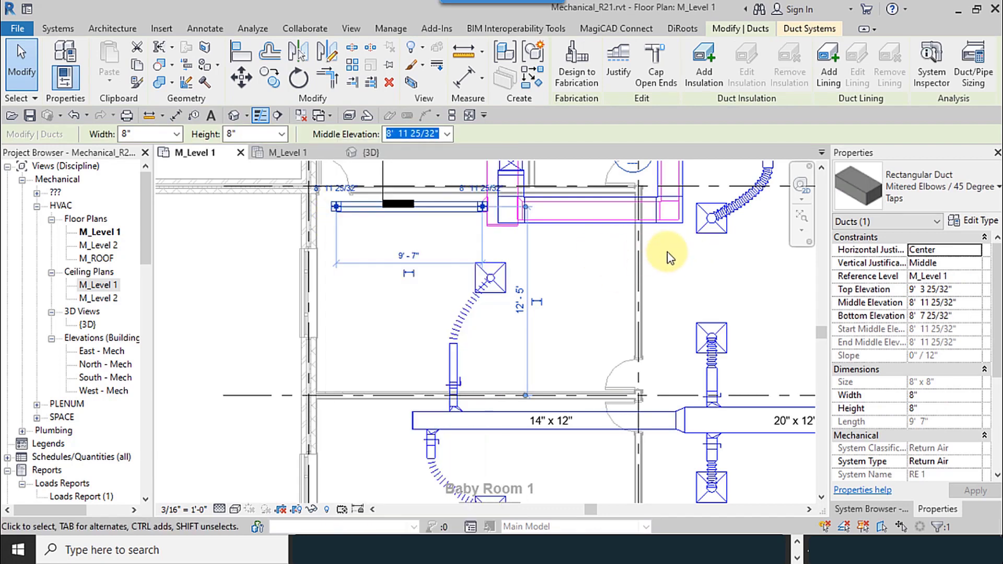
middle_click_drag(668, 285, 600, 386)
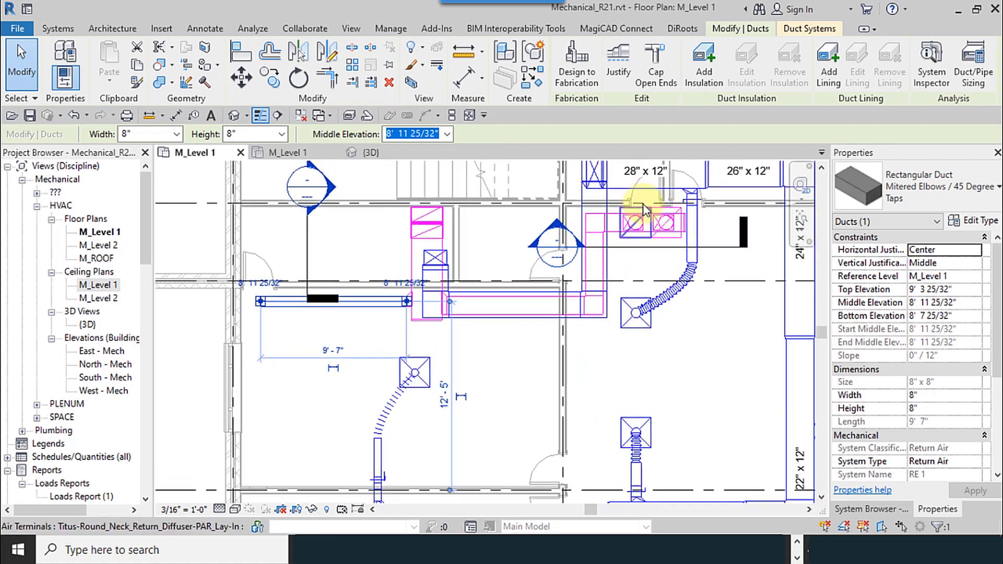
scroll(643, 224, "up", 2)
scroll(654, 229, "up", 2)
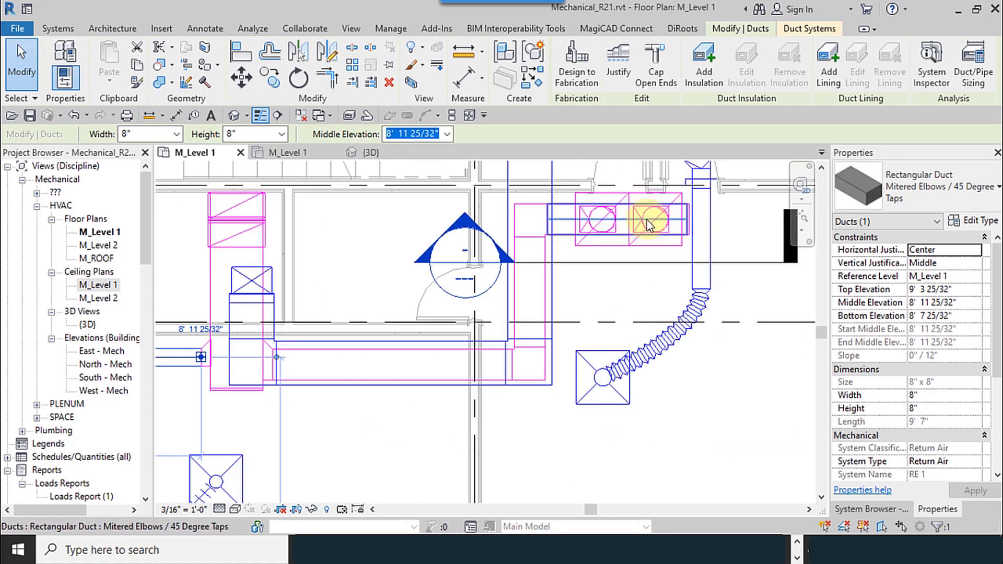
scroll(647, 187, "down", 5)
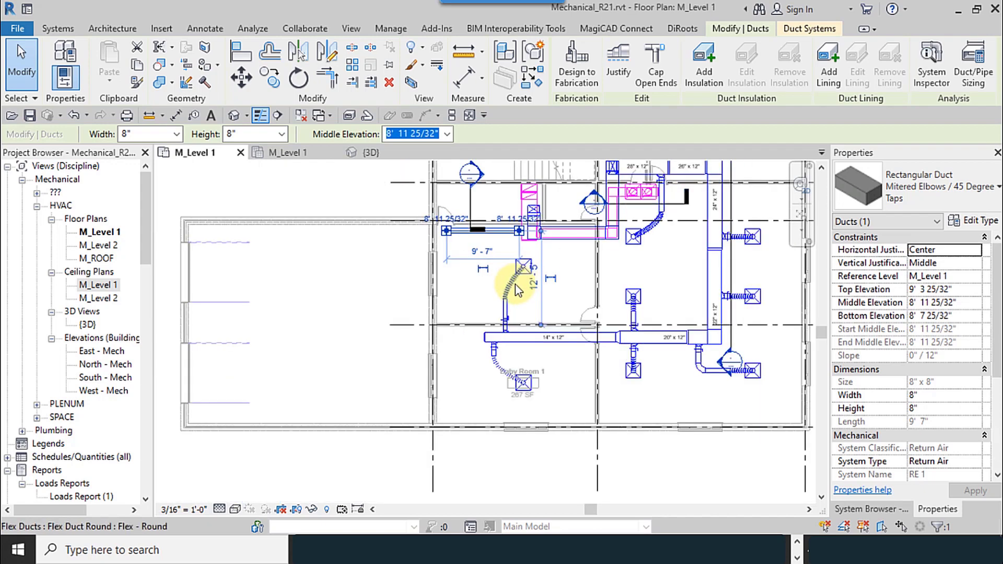
middle_click_drag(550, 287, 644, 285)
scroll(557, 246, "up", 2)
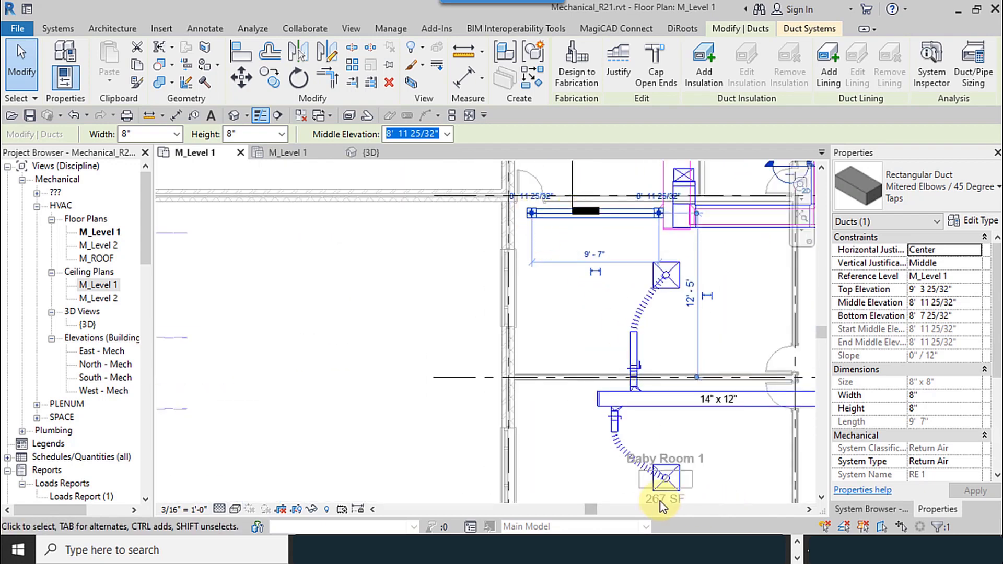
- In DuctSizer, clear the equivalent diameter and recalculate it for 190 cfm with the head loss set to 0.8 in.WC/100 ft
left_click(797, 557)
left_click(627, 549)
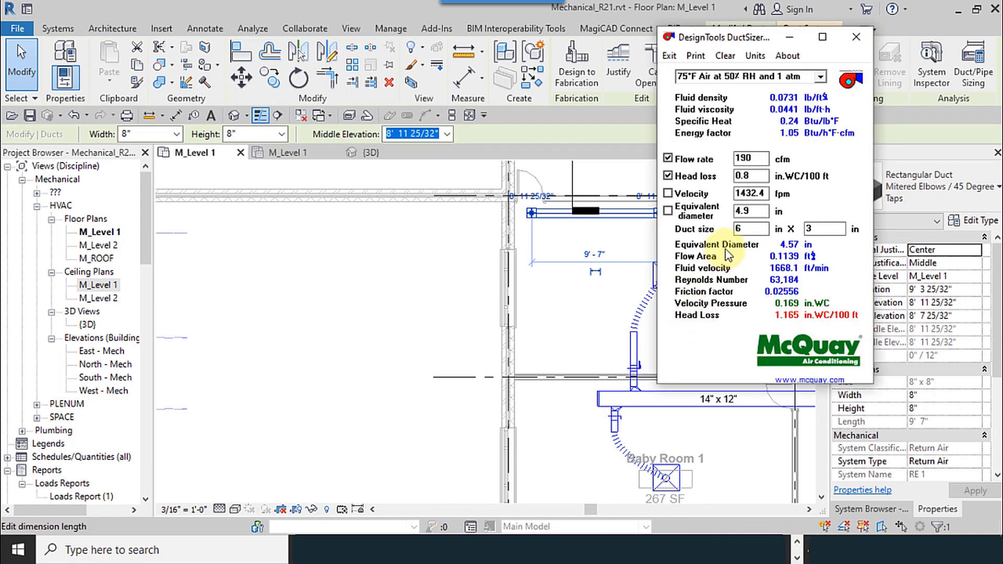
left_click(760, 212)
left_click_drag(760, 211, 738, 212)
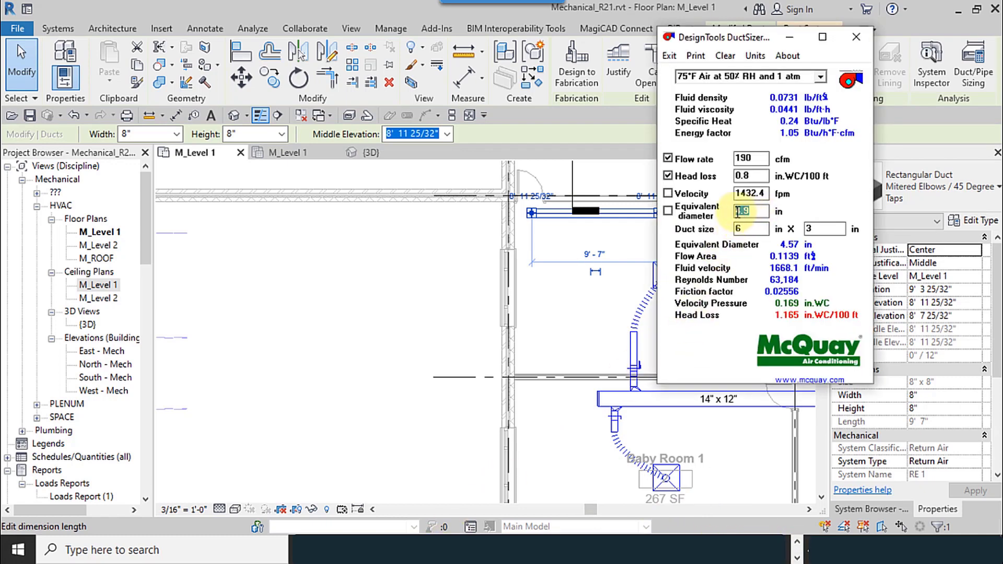
key("BackSpace")
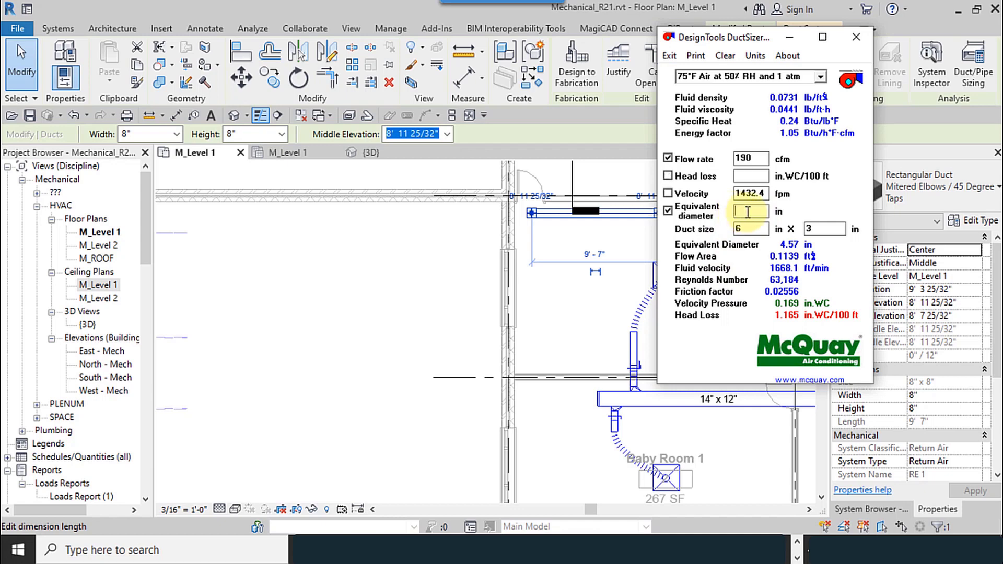
left_click(755, 158)
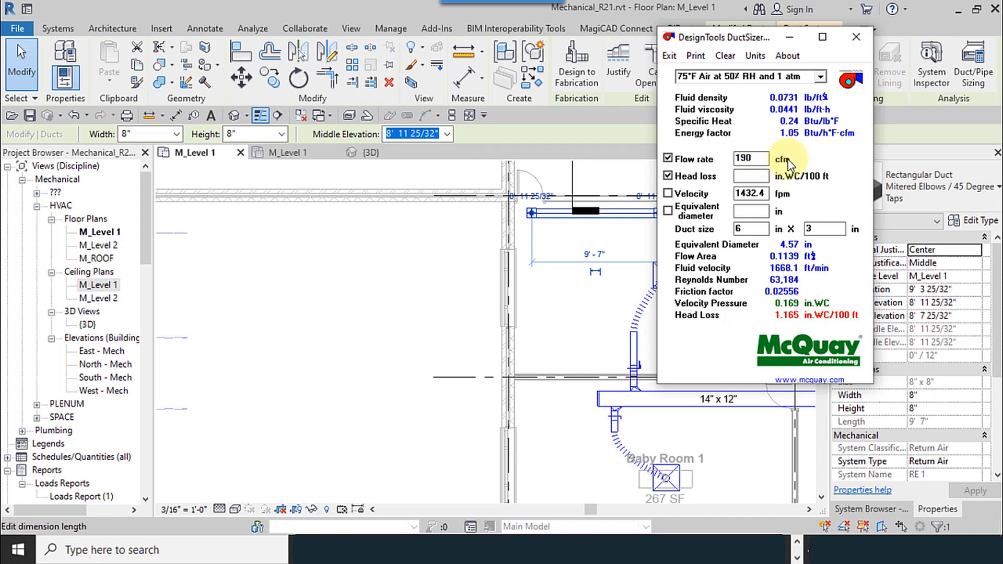
left_click(759, 176)
type("0.8")
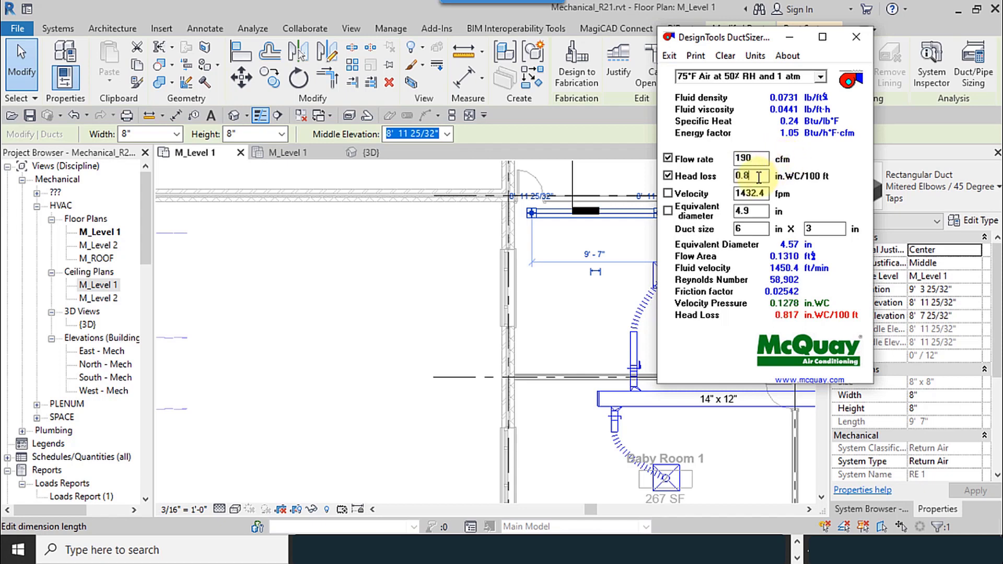
- Back in Revit, set the selected return duct's width and height to 6"
left_click(544, 132)
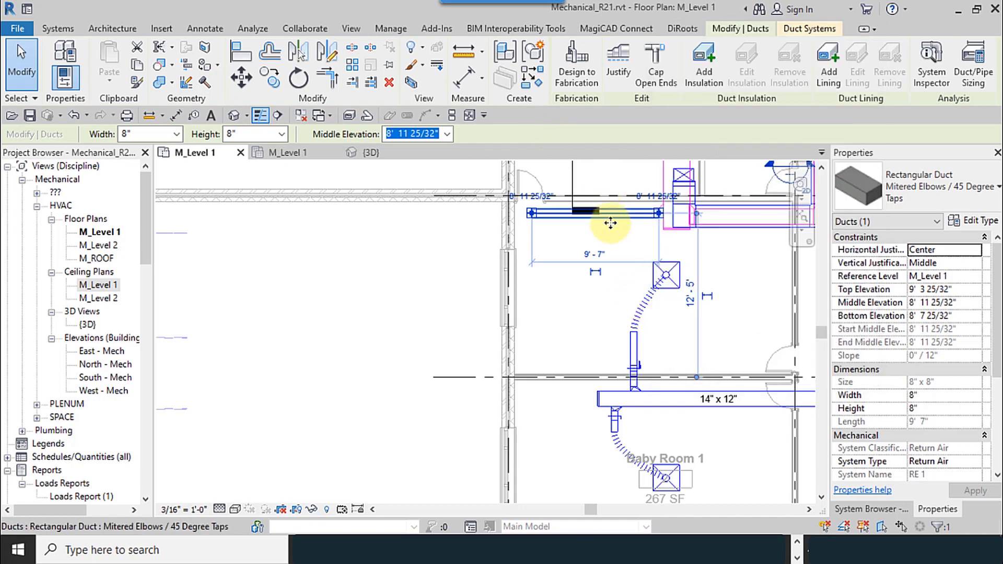
middle_click_drag(605, 233, 461, 210)
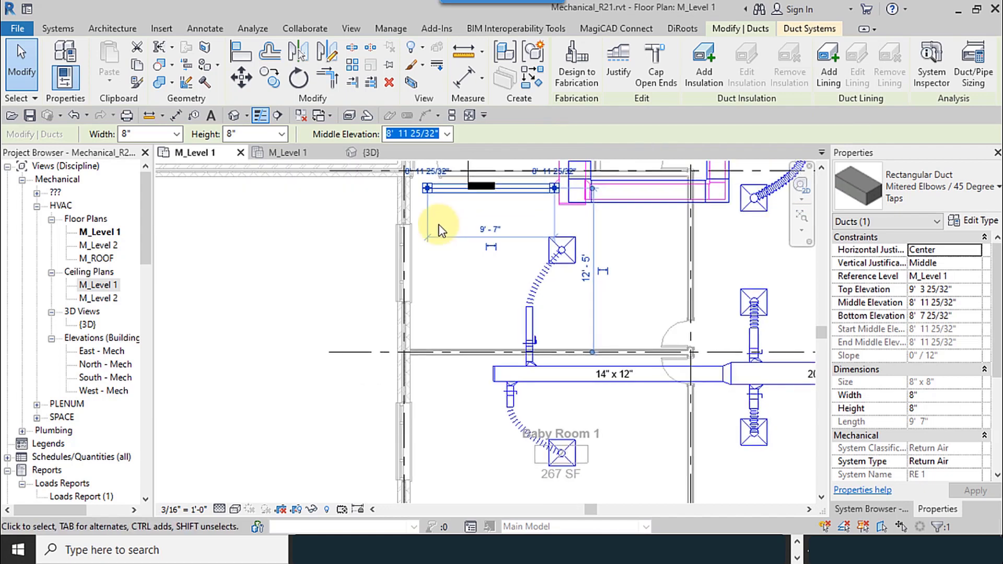
left_click(176, 134)
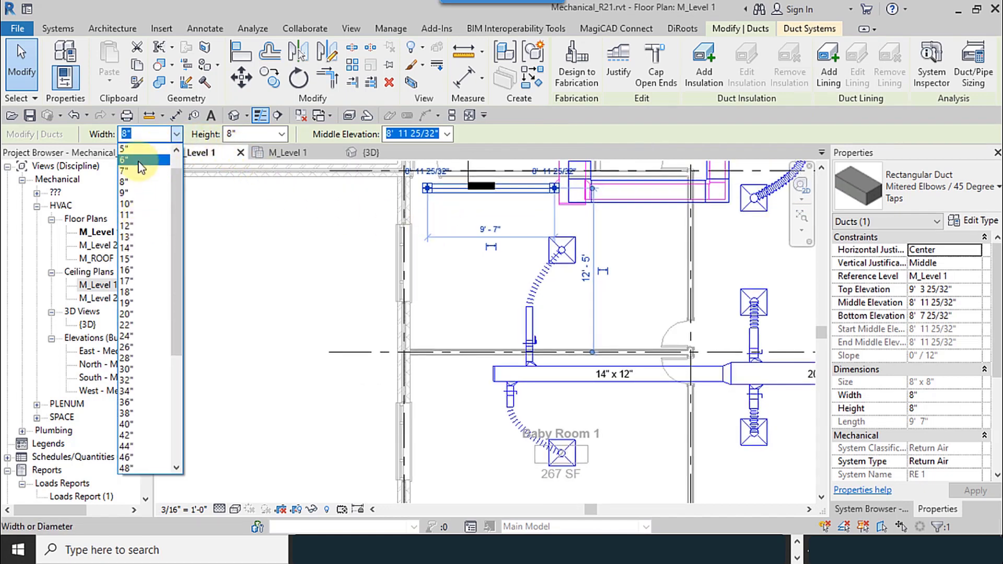
left_click(140, 160)
left_click(287, 137)
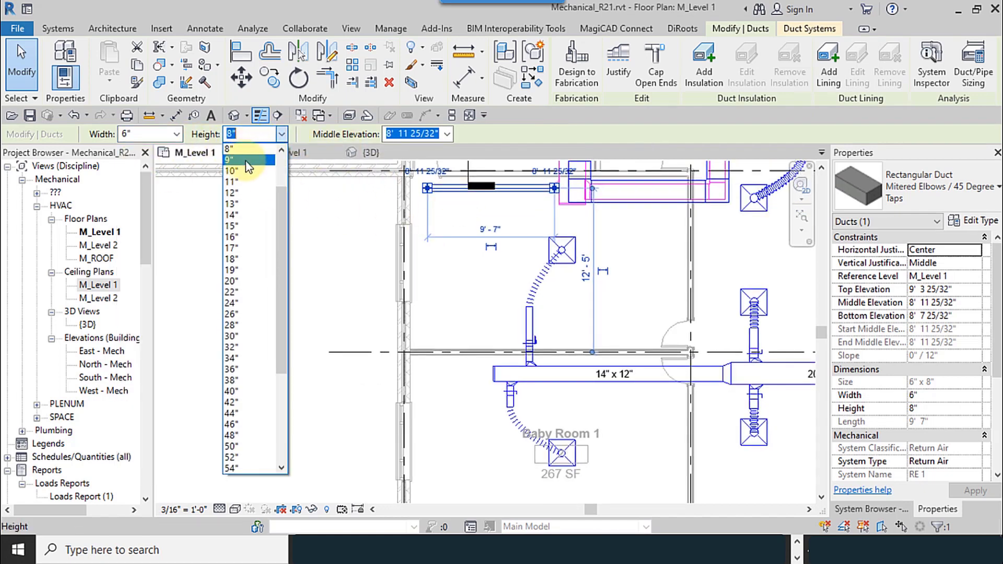
left_click(242, 160)
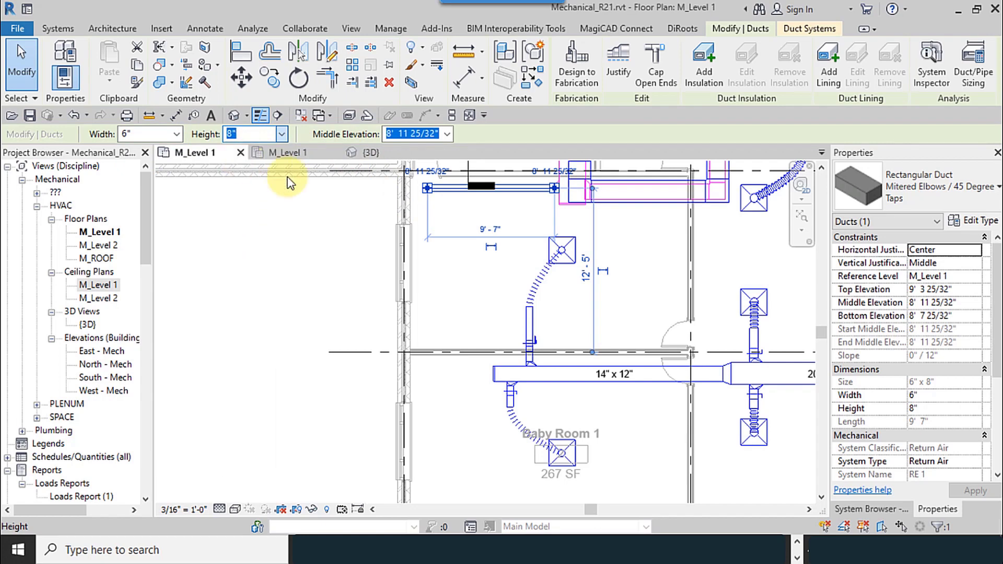
- Draw a 6" x 6" duct from the return duct's open end, running along the exterior wall to just past the partition of Baby Room 1
right_click(425, 189)
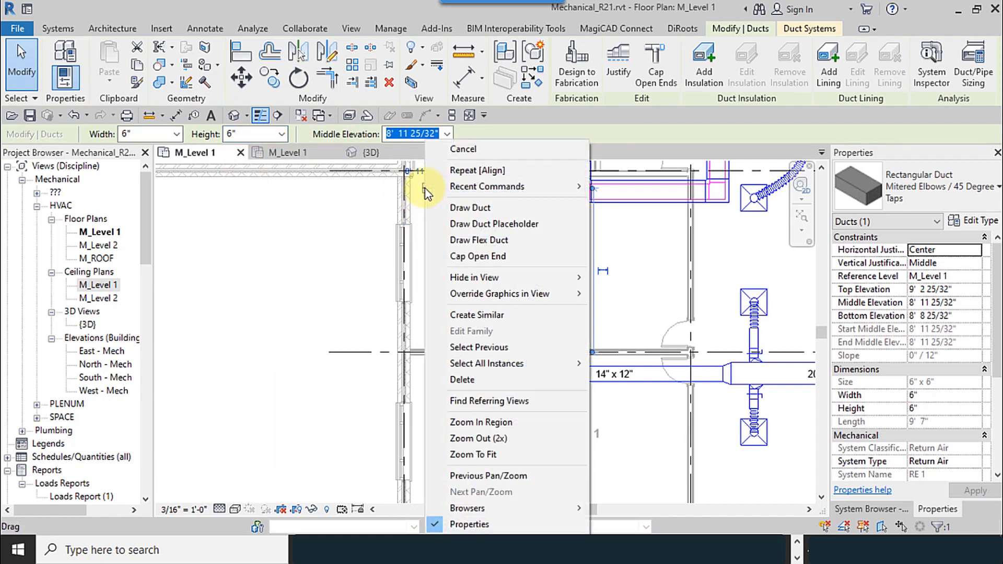
left_click(459, 208)
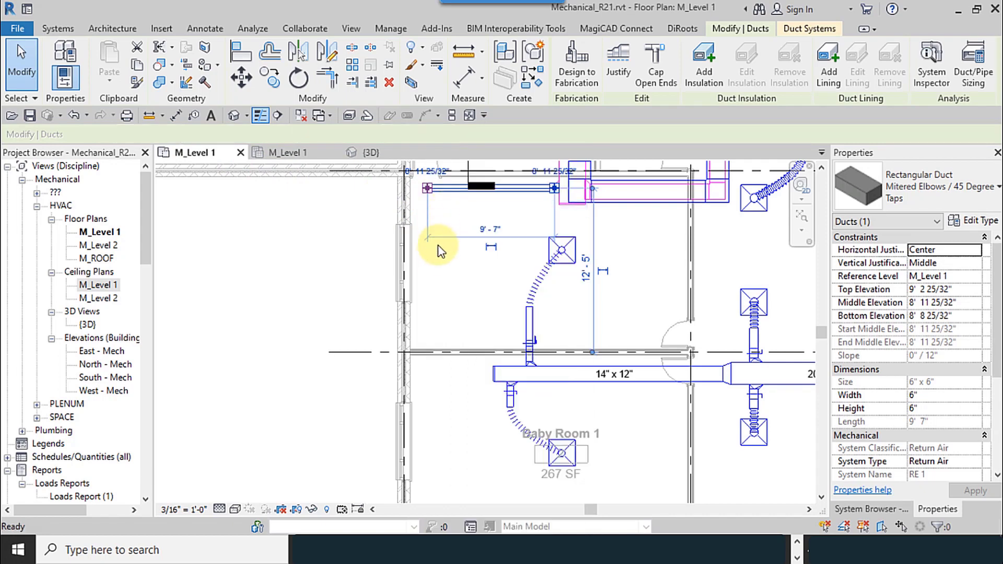
left_click(426, 373)
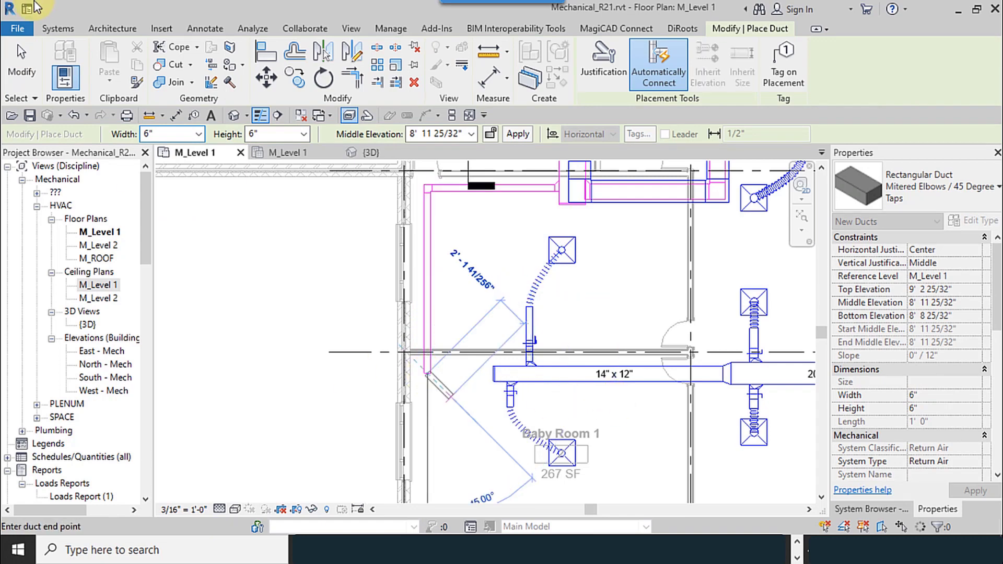
left_click(20, 63)
- Using Create Similar on the upper diffuser's round supply duct, draw a short 6" round branch horizontally off the new vertical return duct
middle_click_drag(550, 274, 488, 359)
scroll(573, 277, "up", 3)
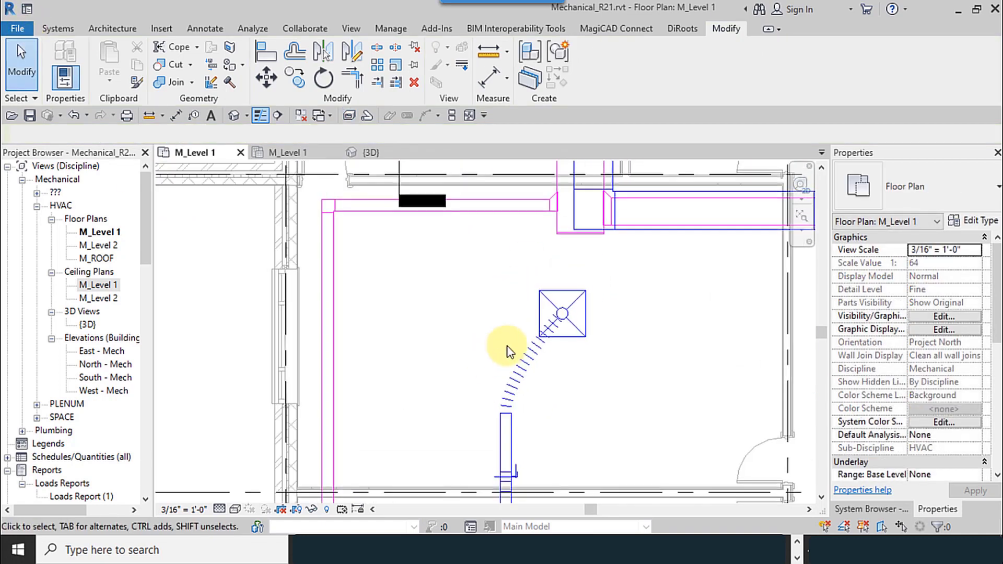
middle_click_drag(385, 331, 396, 320)
scroll(385, 308, "down", 2)
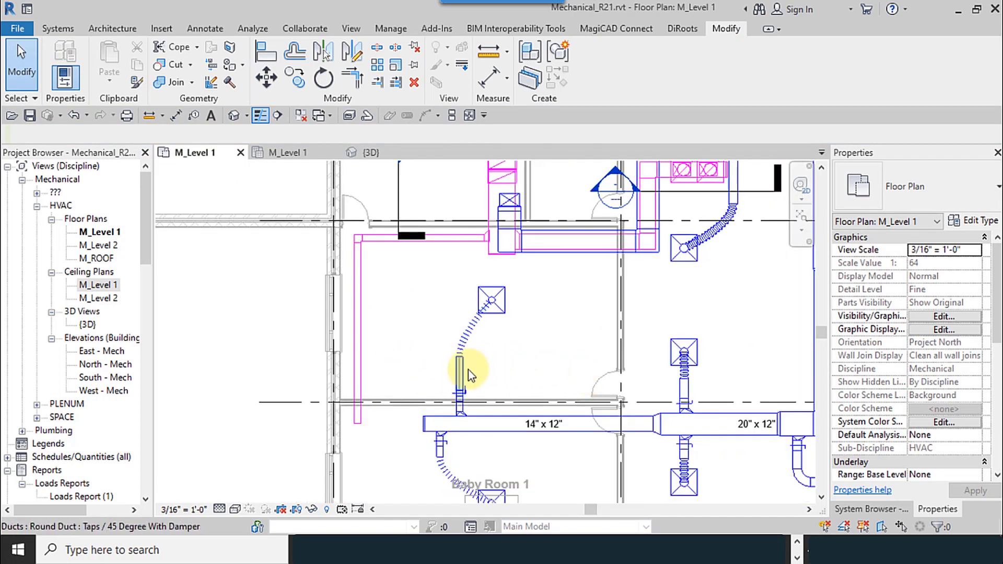
left_click(459, 373)
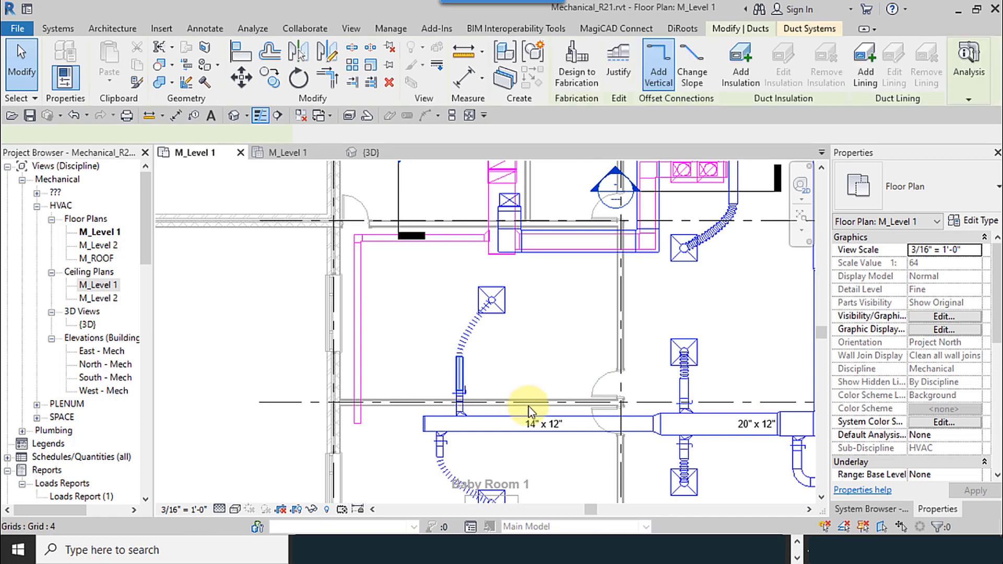
left_click(532, 84)
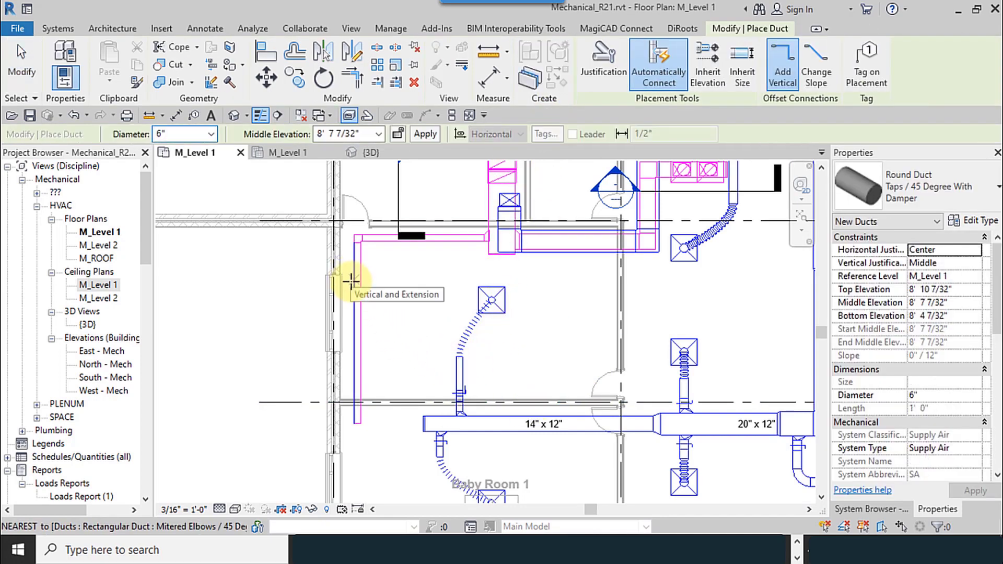
scroll(356, 288, "up", 2)
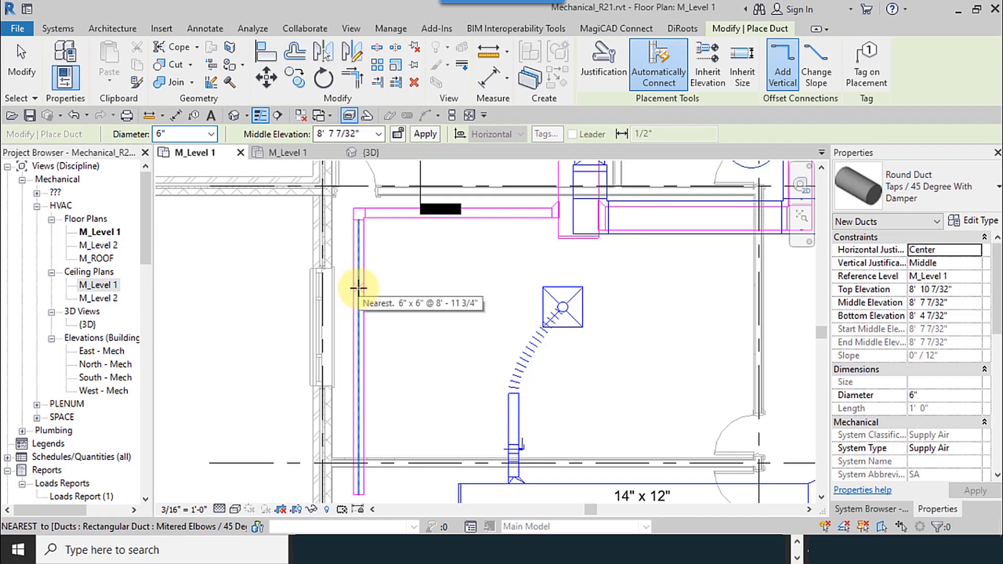
left_click(358, 288)
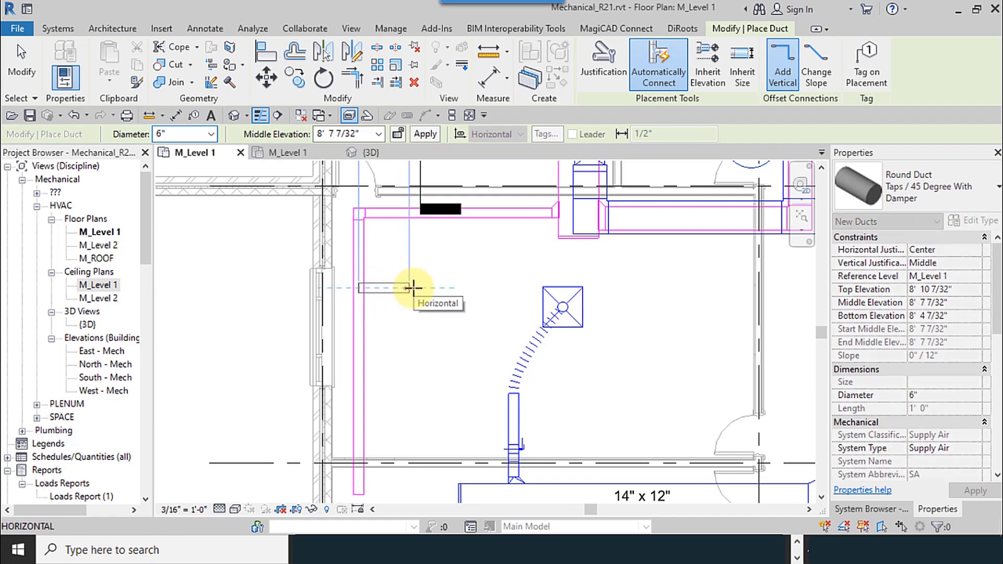
left_click(413, 288)
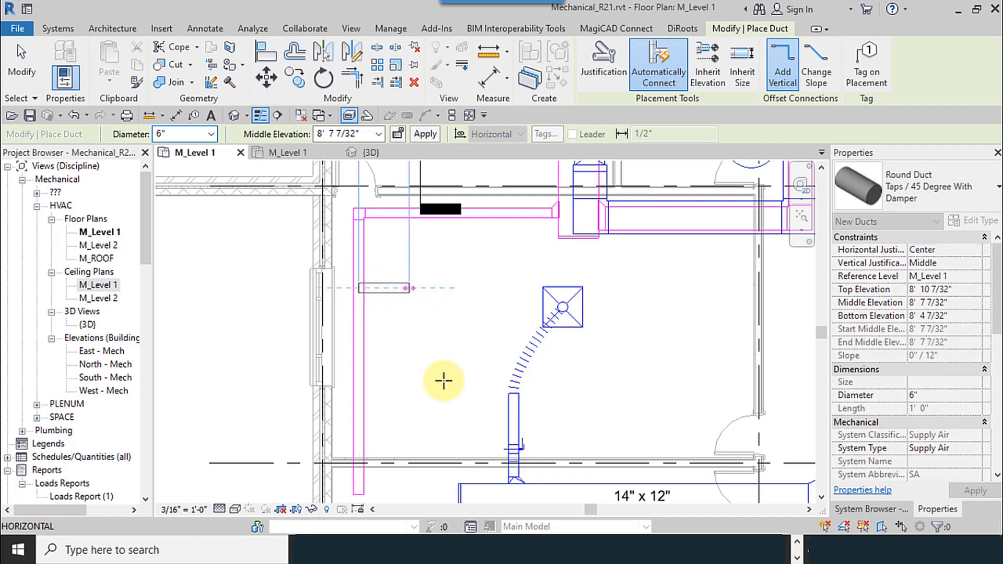
left_click(945, 514)
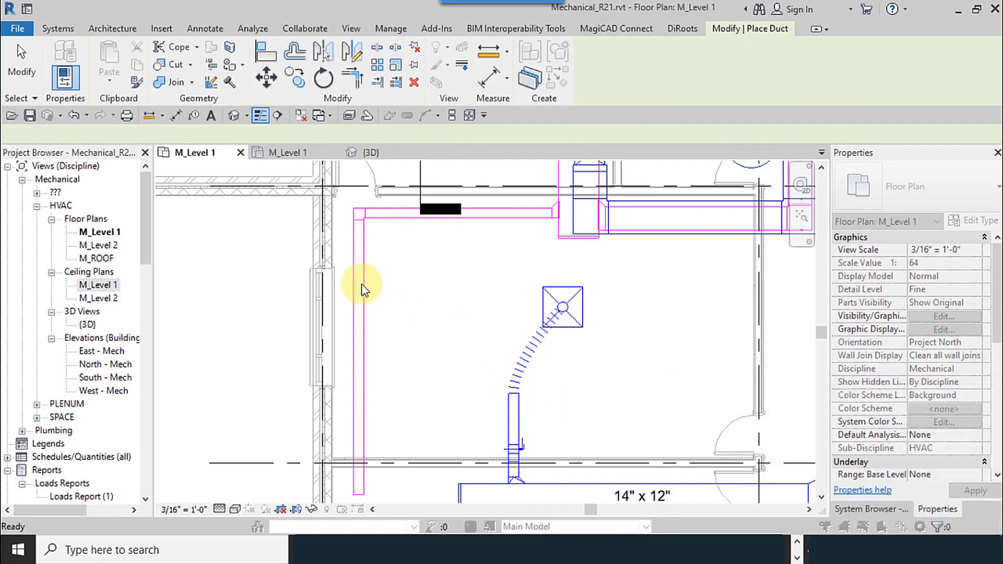
left_click(410, 280)
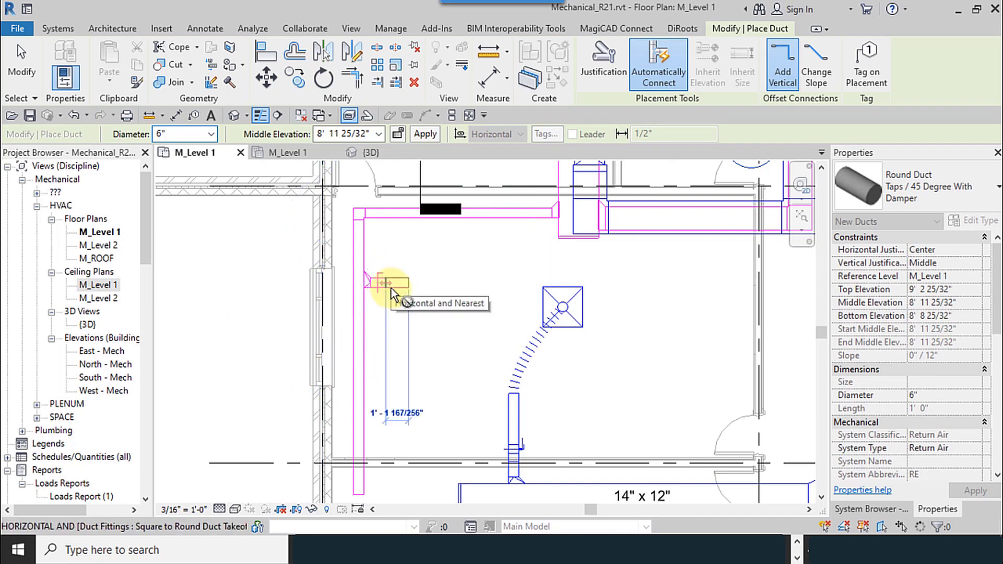
key("Escape")
key("Escape")
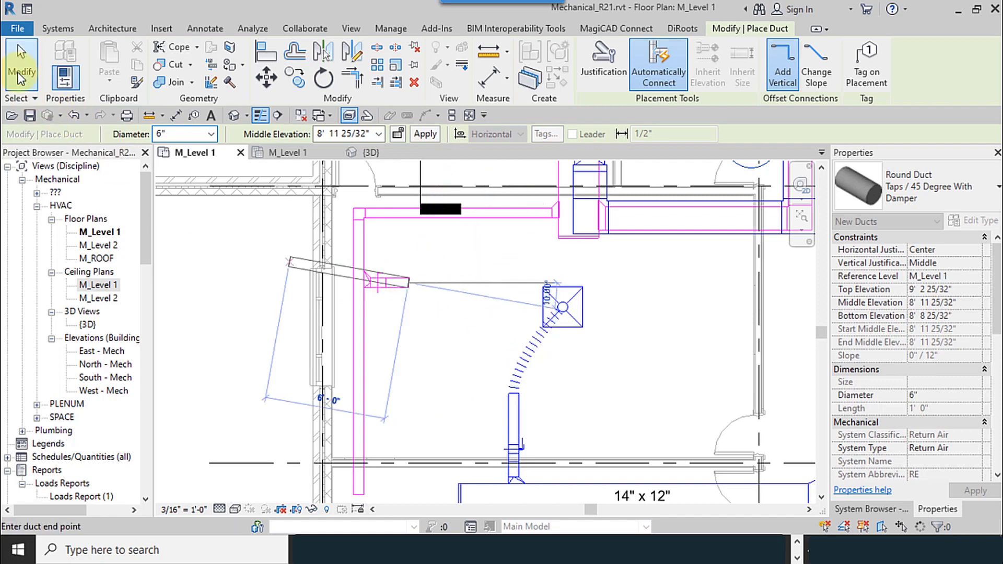
- Open the HVAC ceiling plan for M_Level 1
middle_click_drag(388, 345, 396, 262)
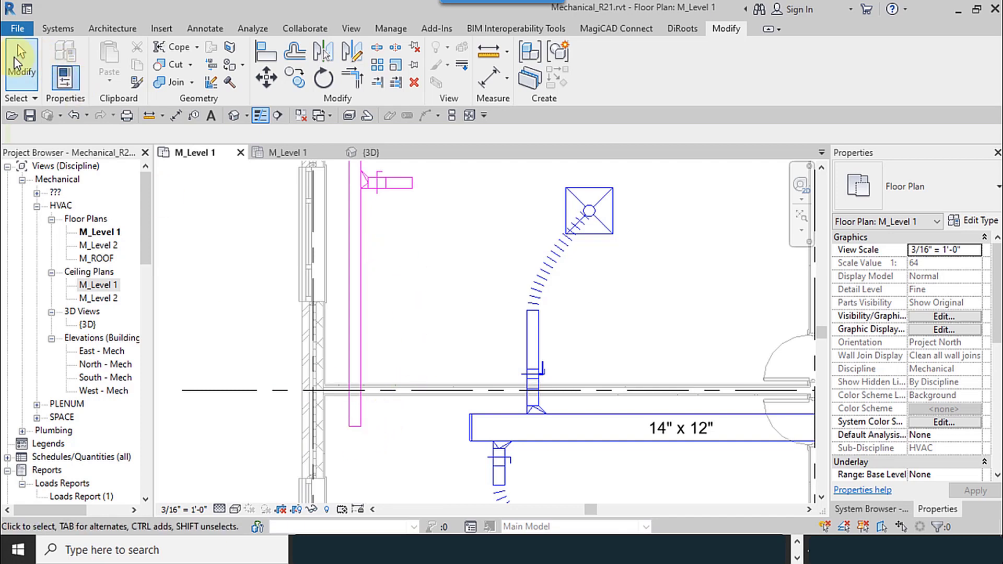
middle_click_drag(455, 350, 379, 391)
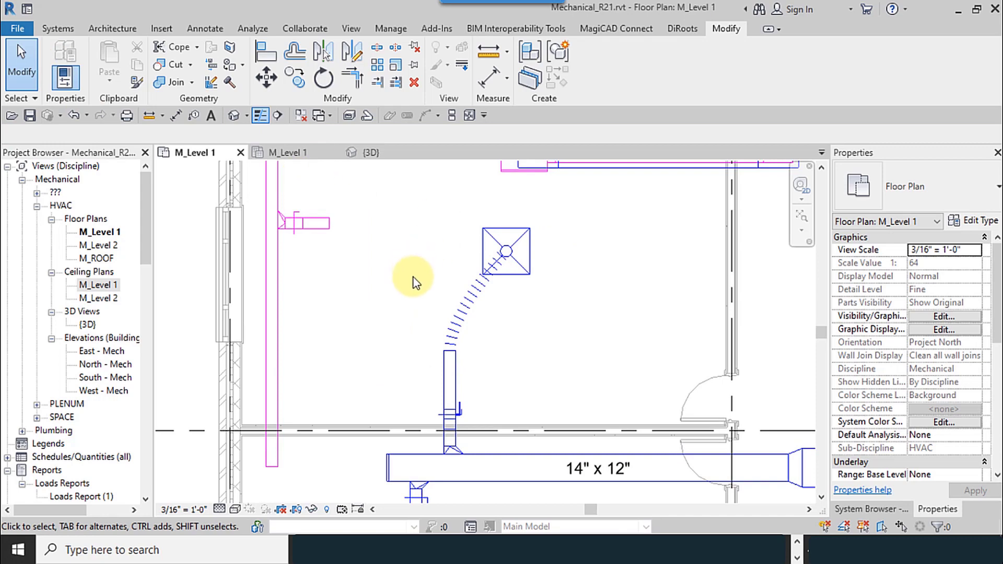
scroll(413, 278, "down", 3)
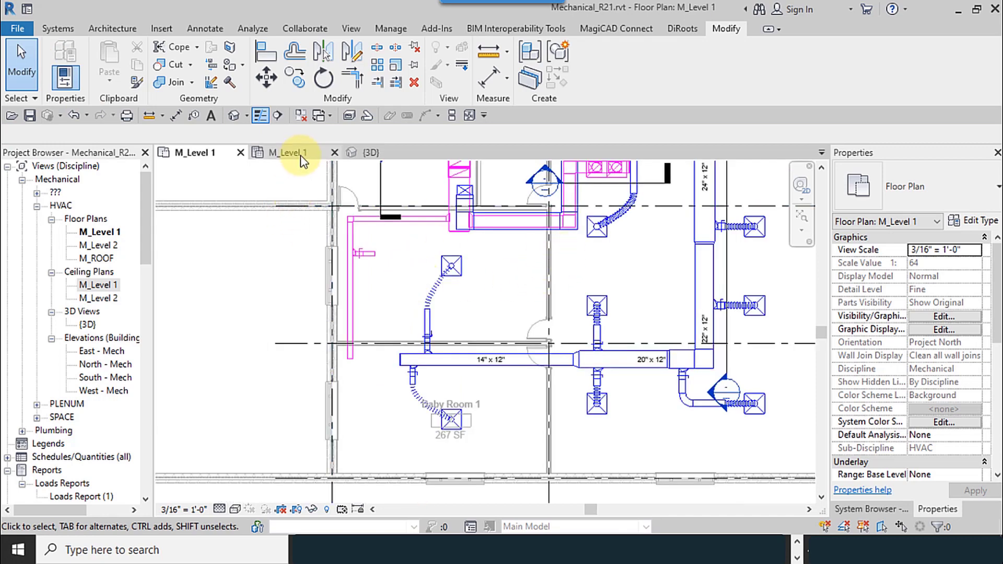
double_click(99, 284)
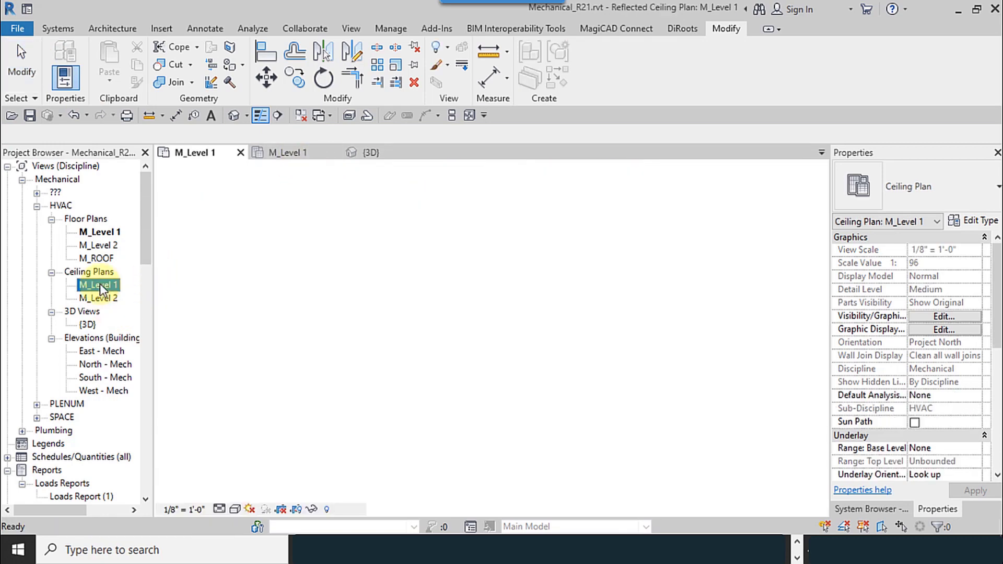
- Start a similar air terminal from the right one of the two adjacent return diffusers, with placement on a face
scroll(435, 284, "down", 3)
middle_click_drag(494, 287, 489, 352)
scroll(588, 285, "up", 3)
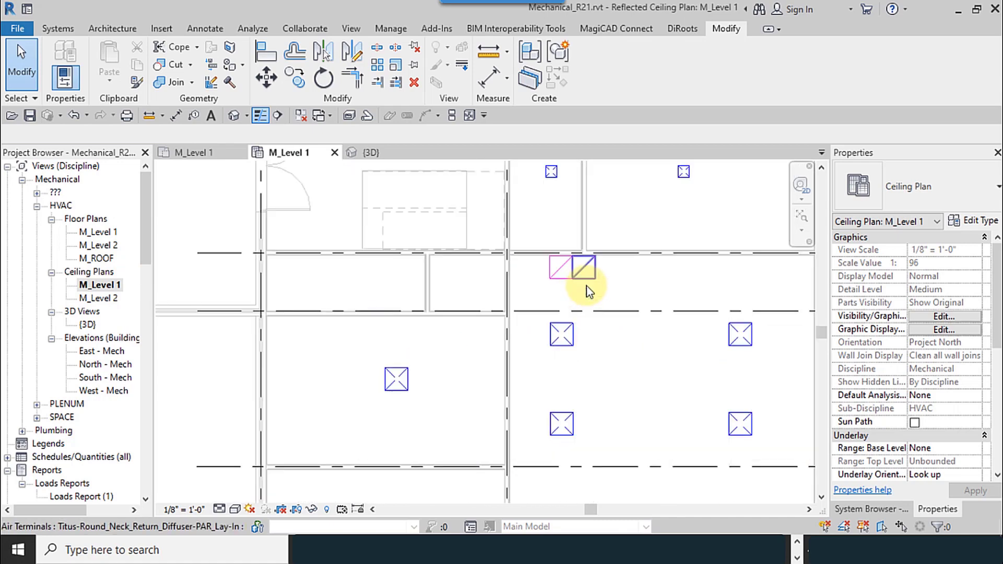
left_click(590, 280)
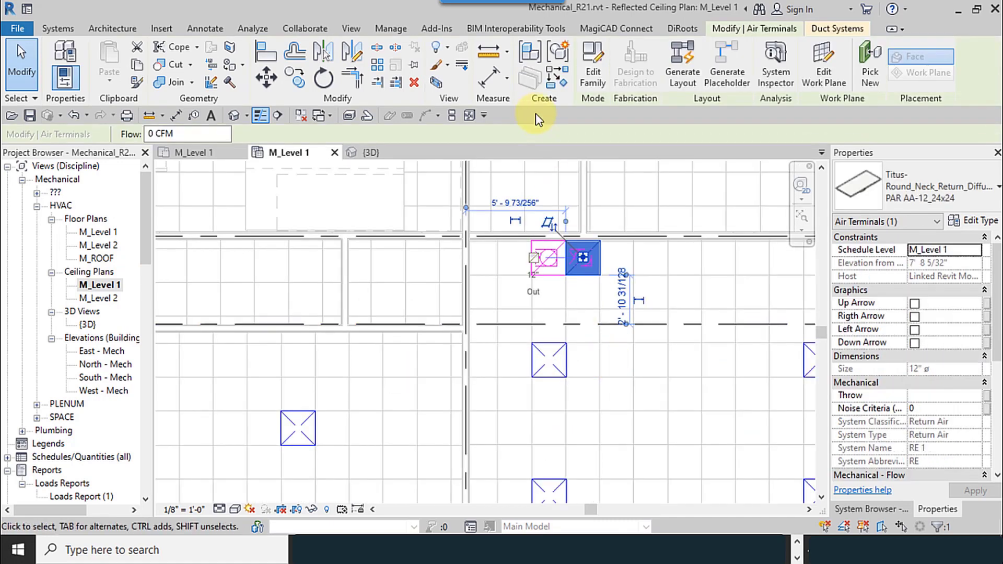
left_click(554, 76)
scroll(634, 217, "down", 3)
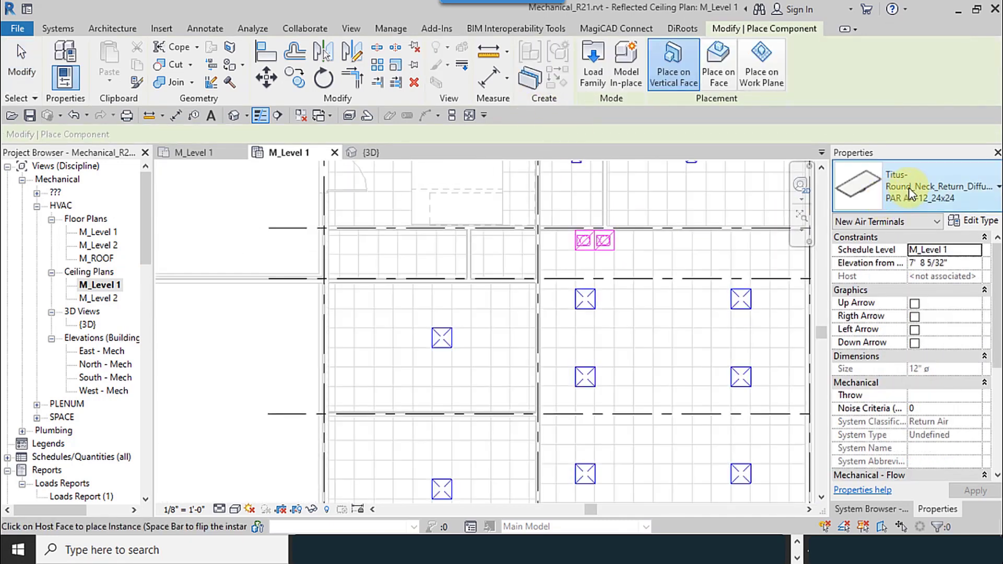
left_click(723, 81)
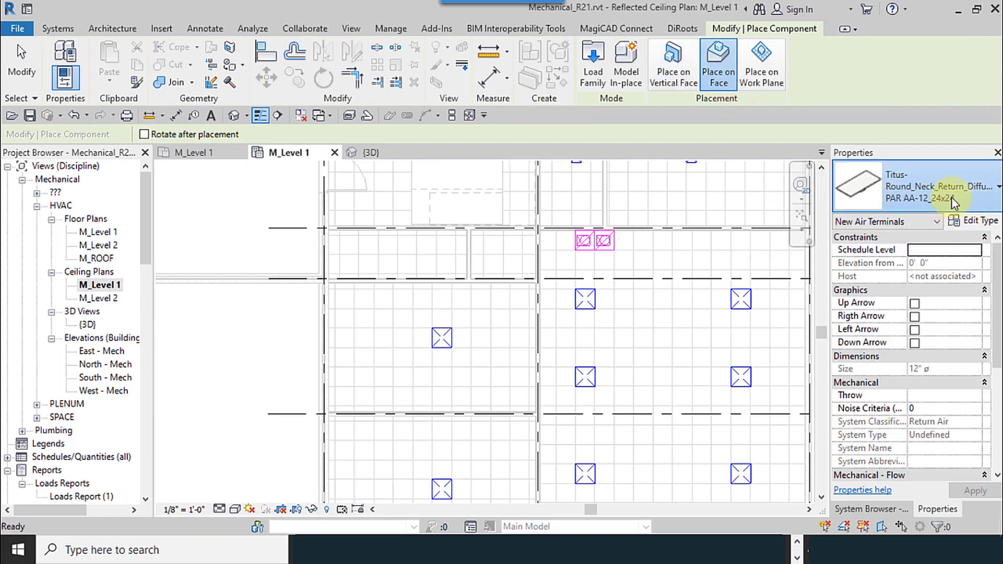
- Choose the PAR AA-06_24x24 return diffuser type and position it on the room's ceiling grid, left of the supply diffuser
left_click(951, 196)
scroll(674, 296, "up", 2)
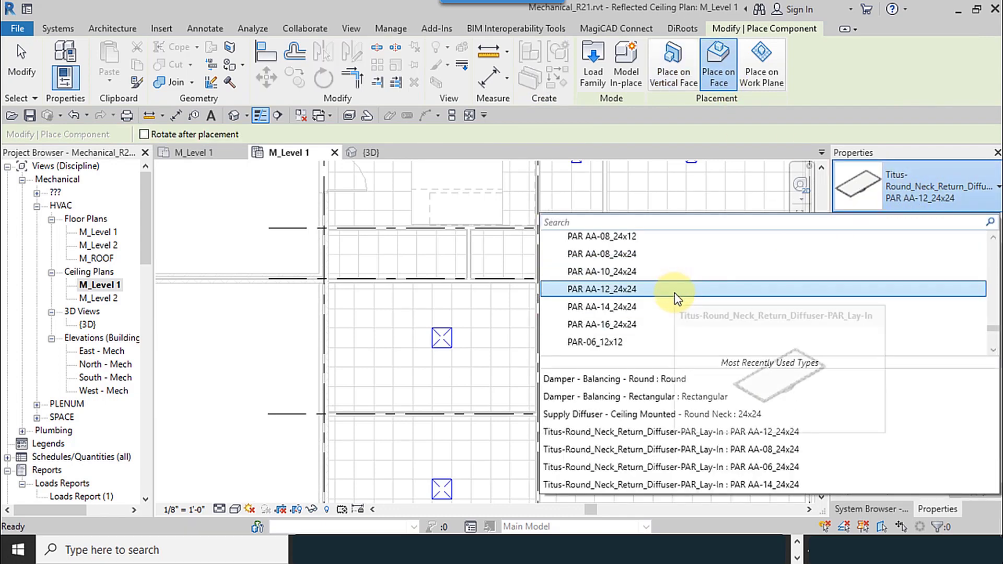
left_click(653, 254)
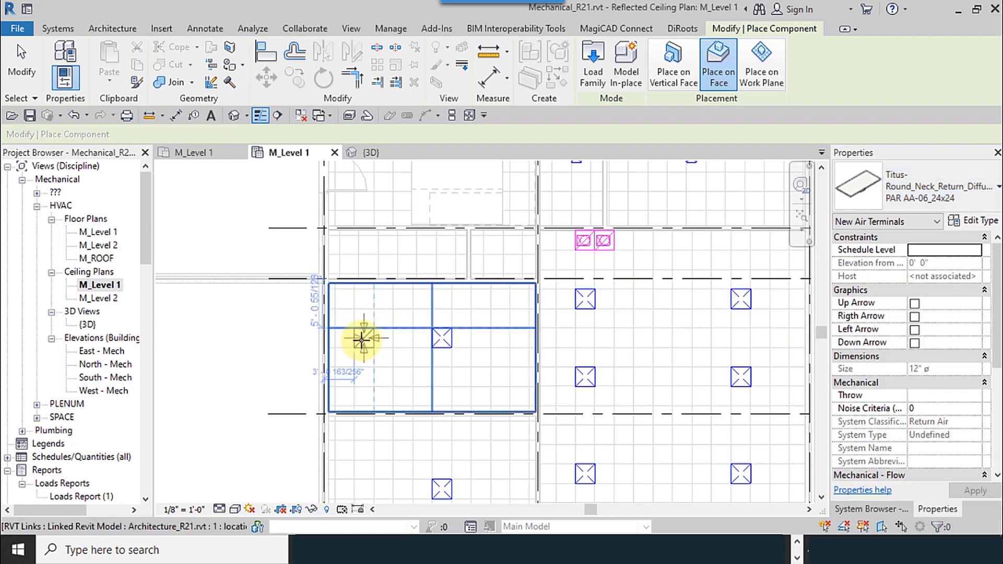
scroll(354, 334, "up", 3)
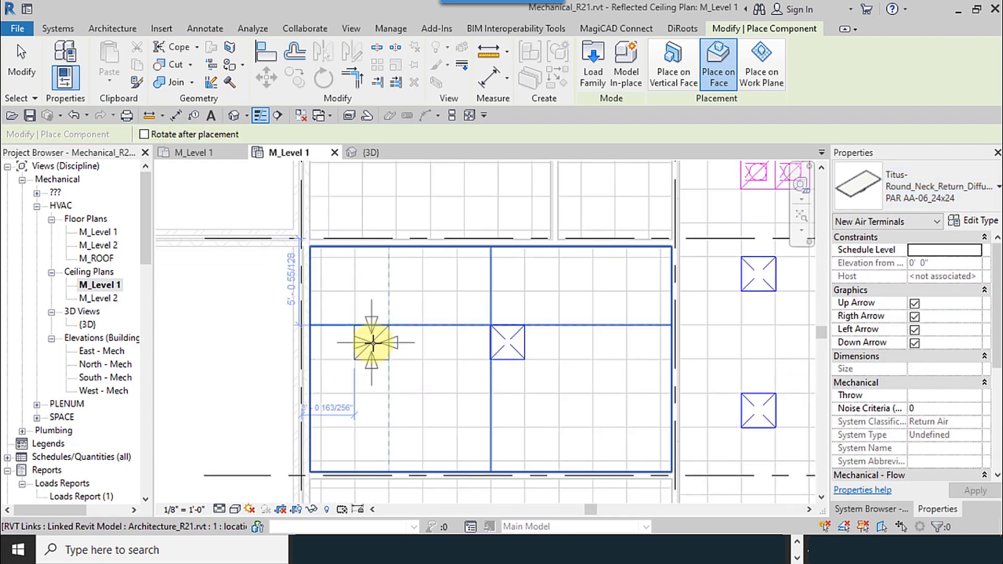